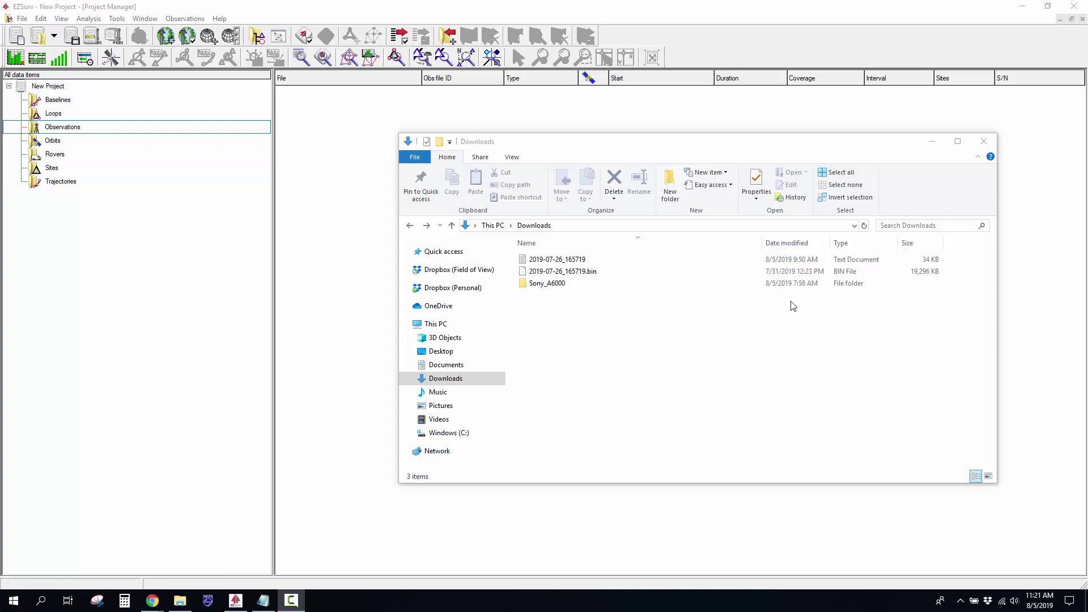
- Review the 2019-07-26_165719 text log in Downloads and the images in the Sony_A6000 folder
double_click(625, 263)
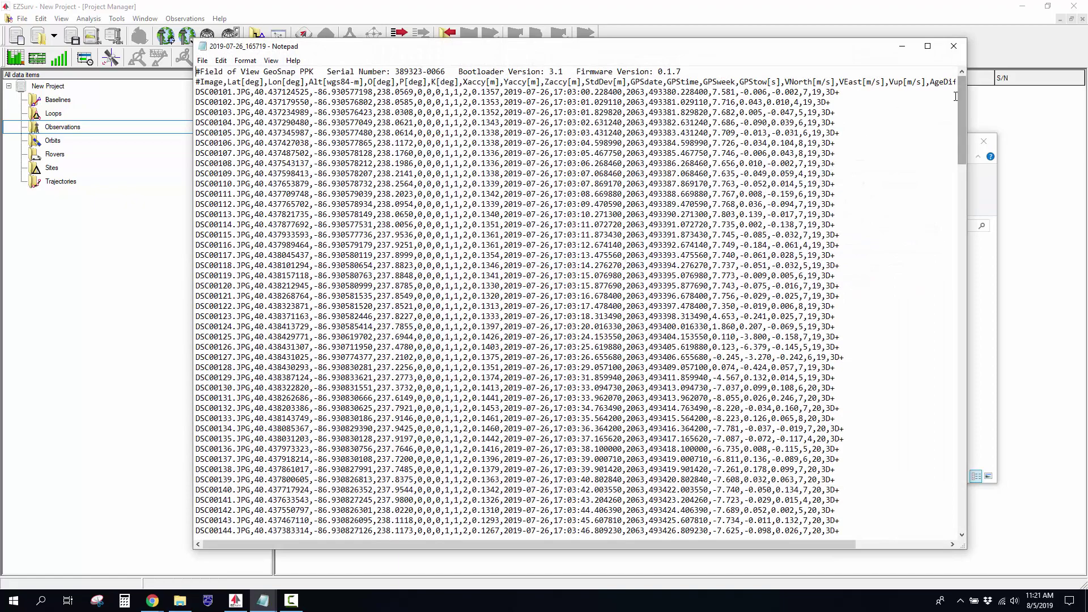
left_click_drag(960, 94, 942, 481)
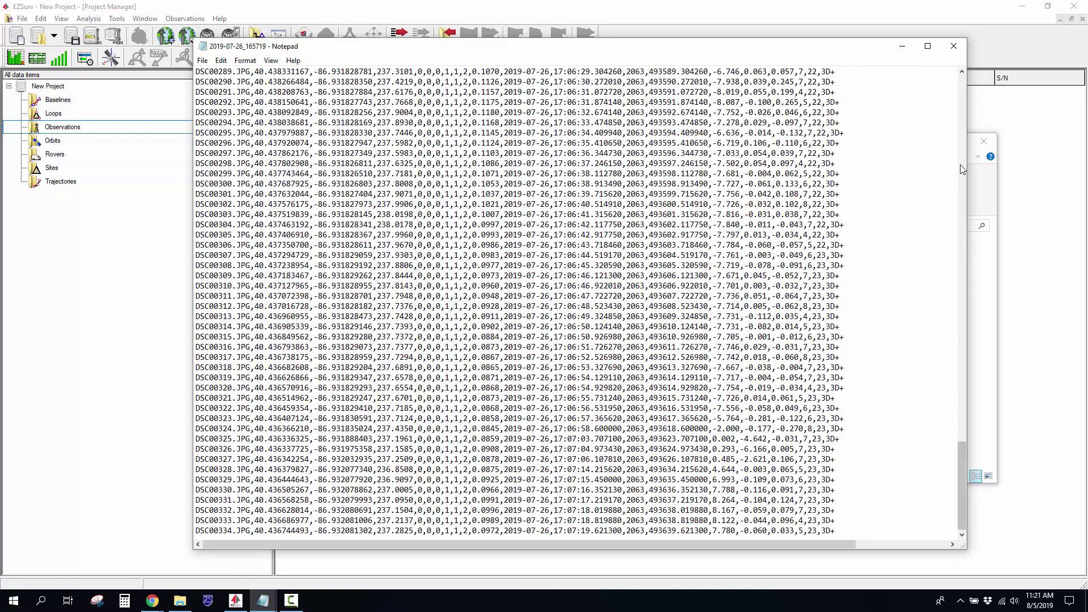
left_click(960, 46)
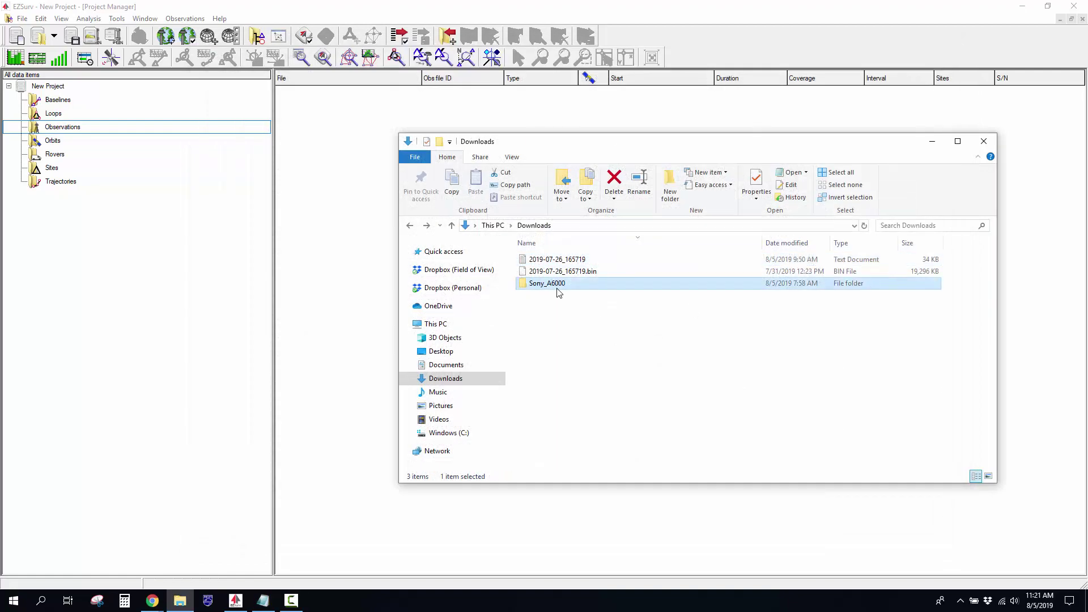
double_click(559, 286)
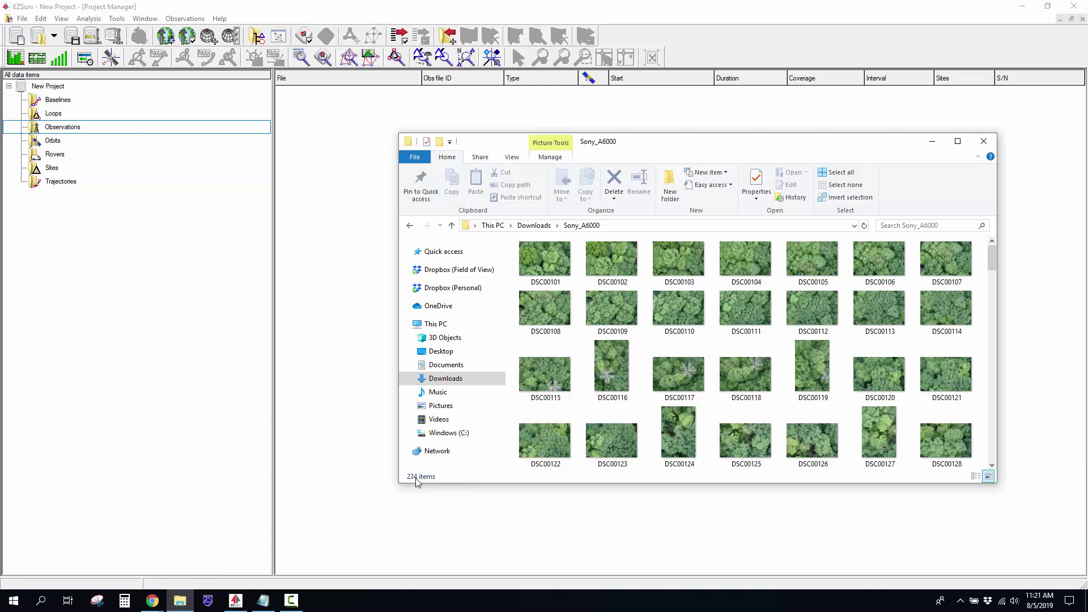
left_click(410, 226)
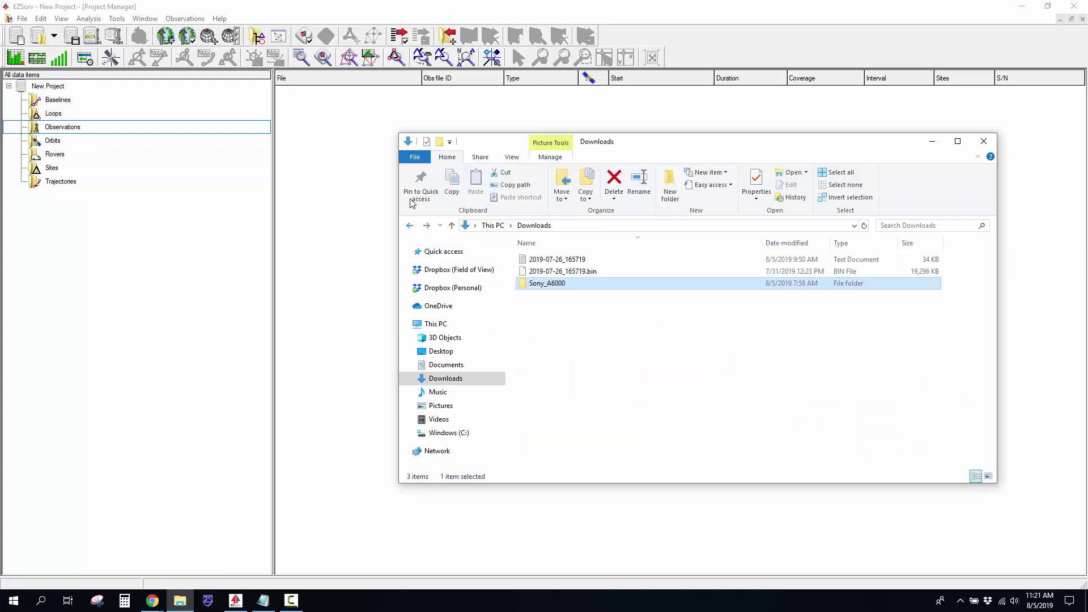
- Switch to EZSurv and set the project's mapping system to the predefined UTM NAD83(2011) 16N for the United States of America
left_click(334, 173)
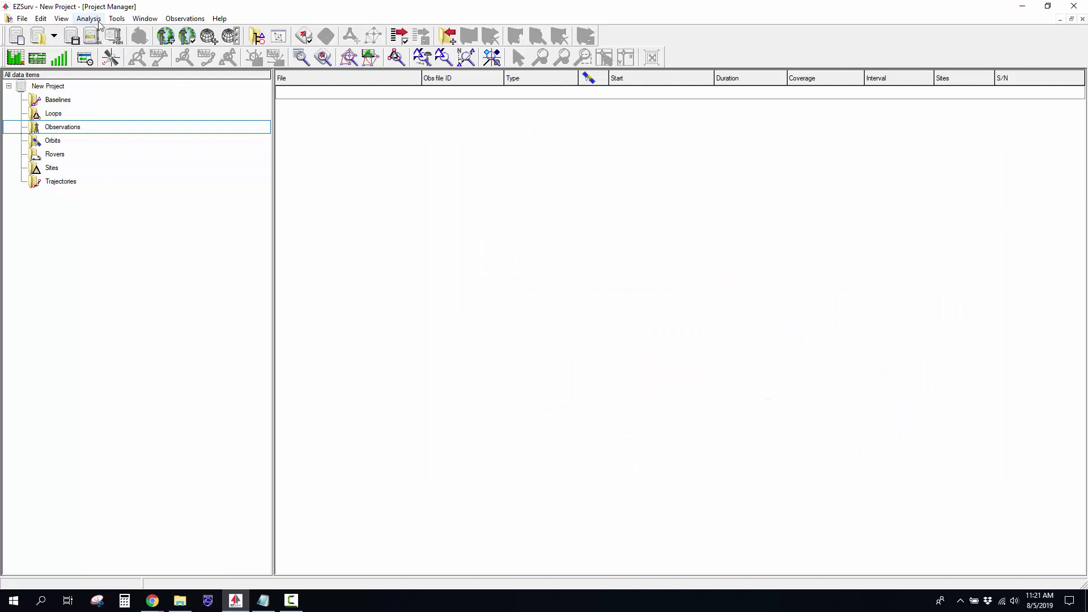
left_click(117, 18)
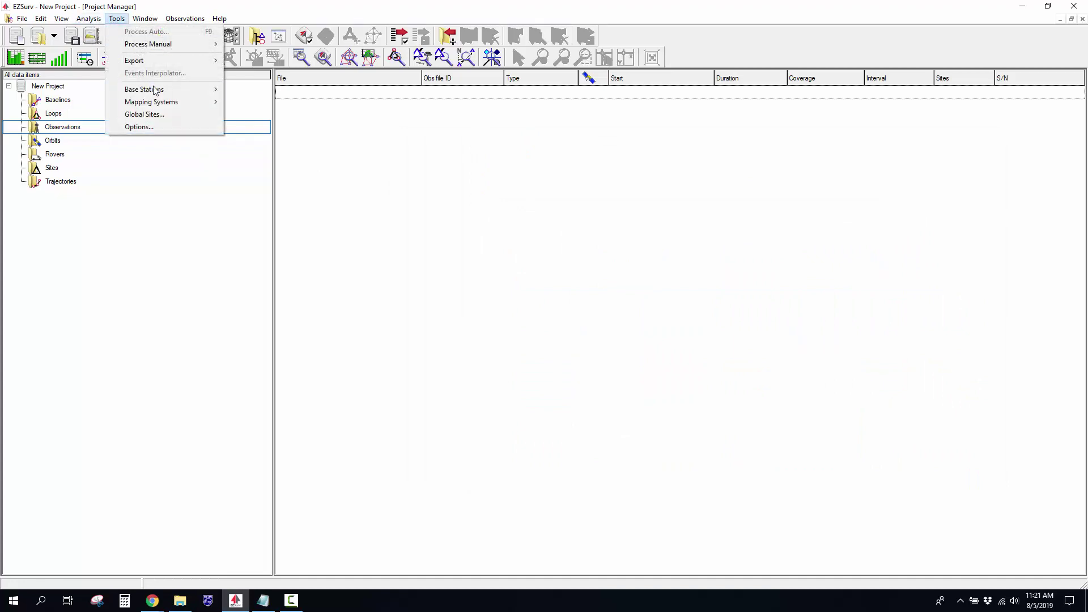
mouse_move(187, 102)
left_click(230, 103)
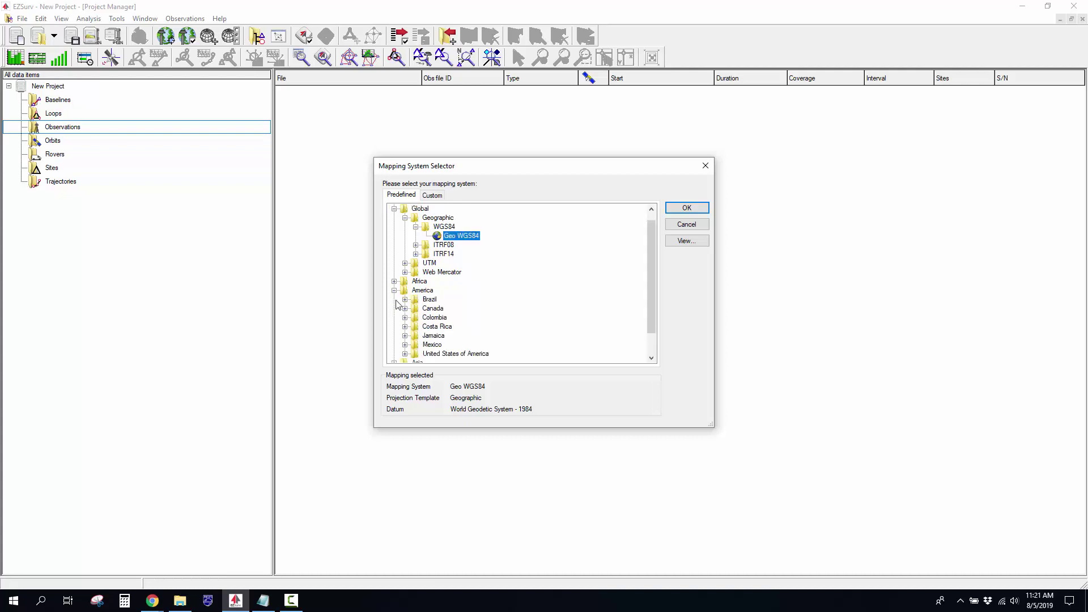
left_click(395, 299)
scroll(397, 301, "down", 1)
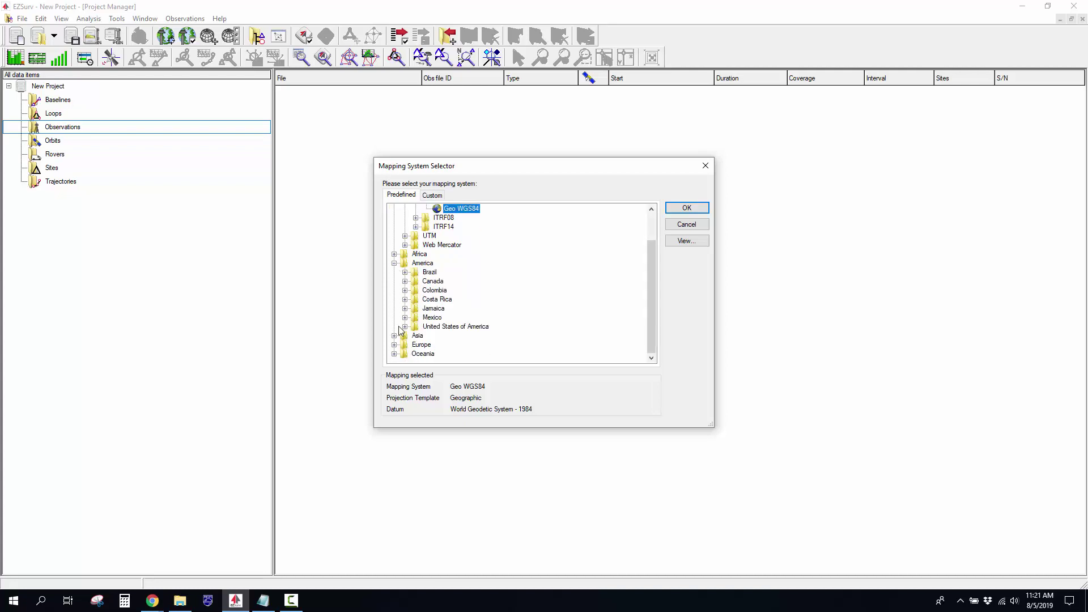
left_click(405, 327)
scroll(399, 311, "down", 2)
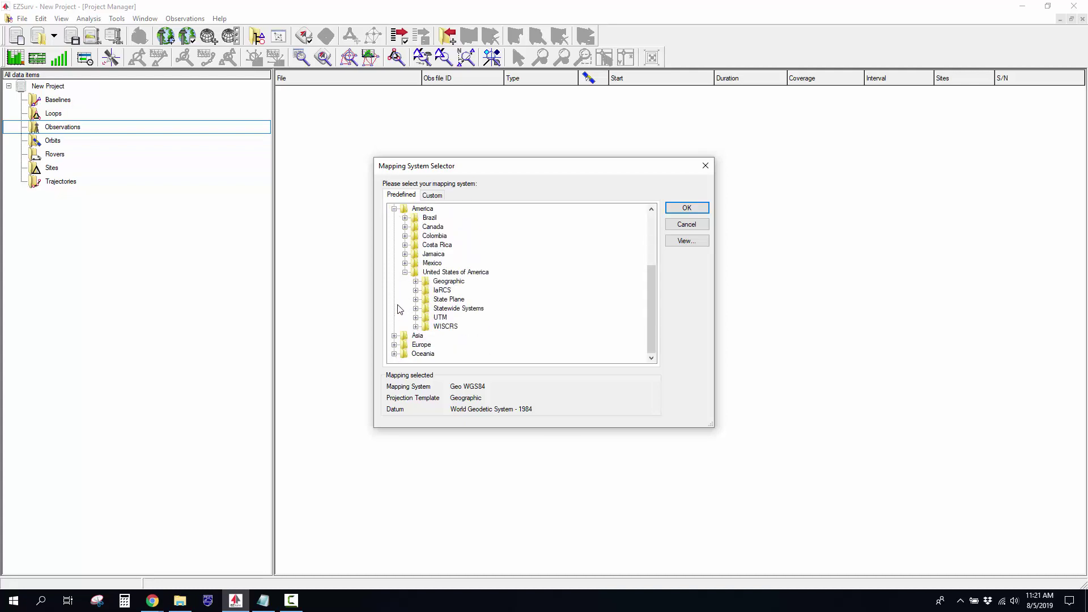
left_click(416, 318)
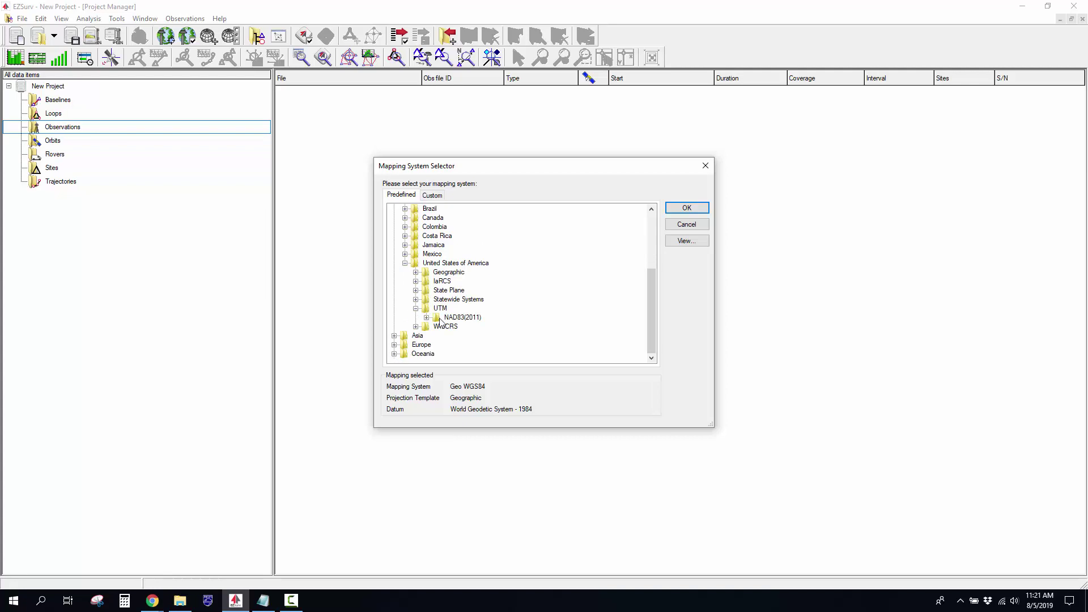
left_click(426, 318)
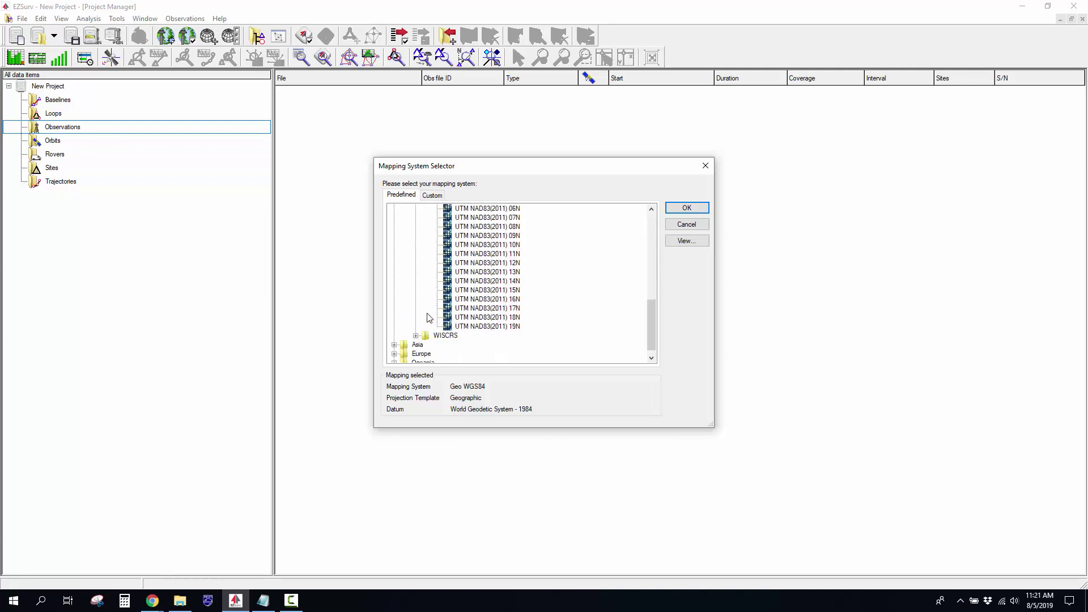
left_click(474, 300)
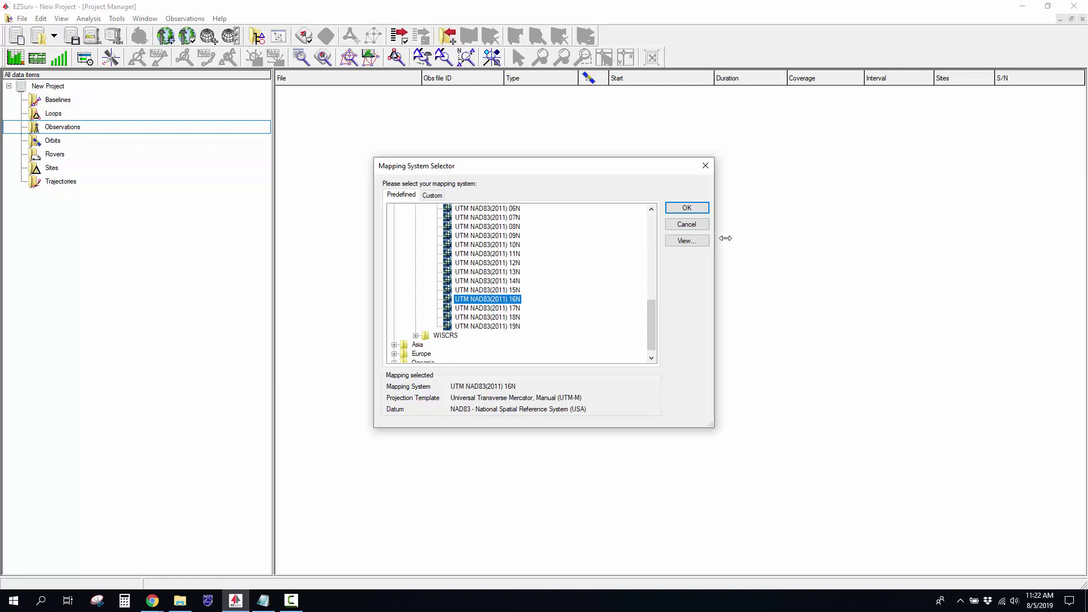
left_click(702, 210)
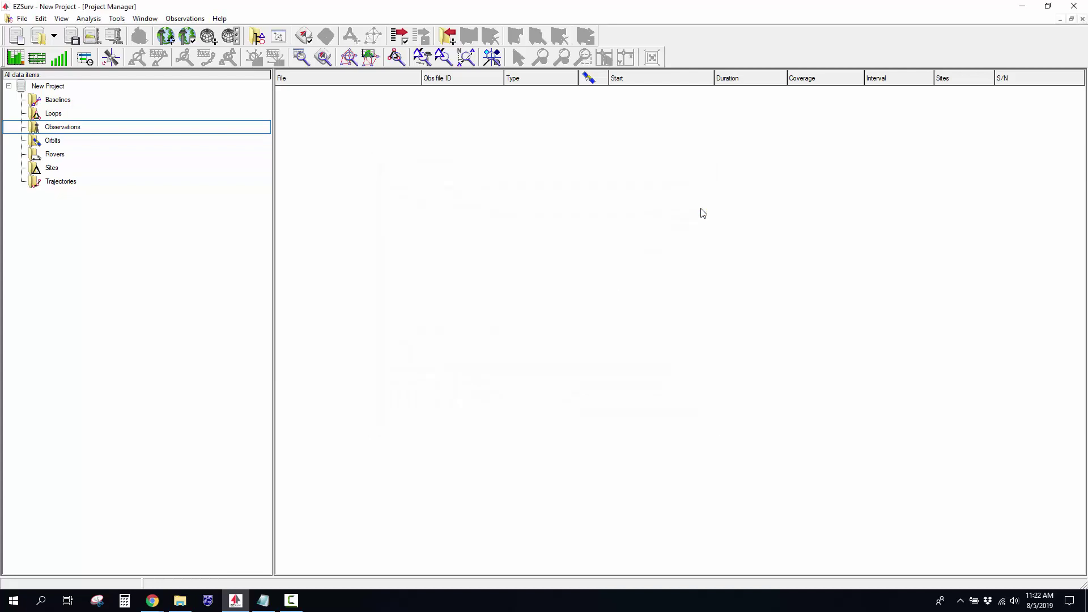
- Check the available antenna models and their offsets in the Antenna Models Editor
left_click(46, 20)
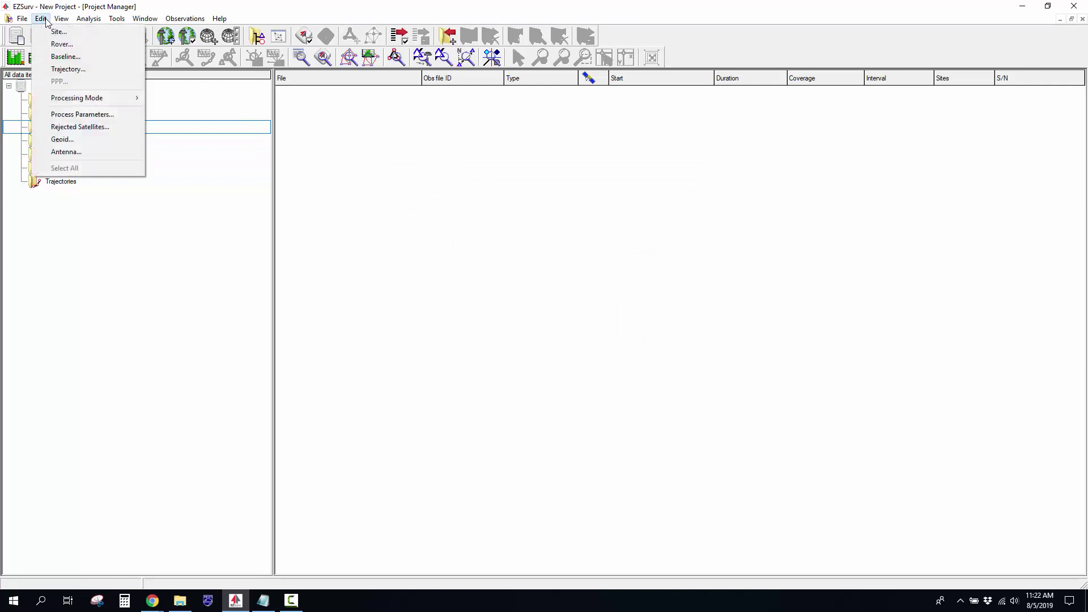
left_click(72, 153)
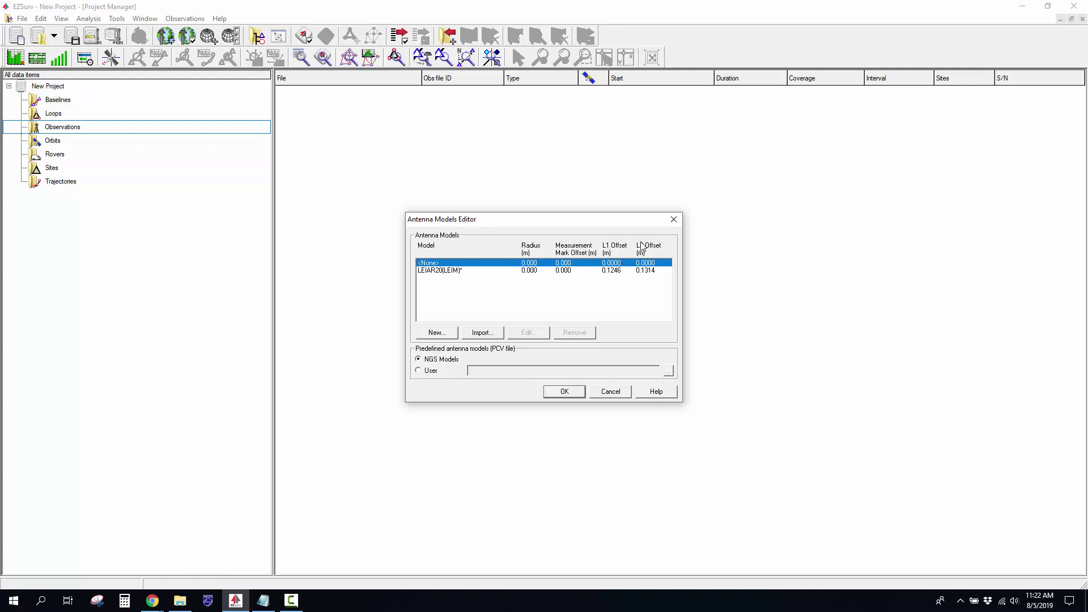
left_click(673, 220)
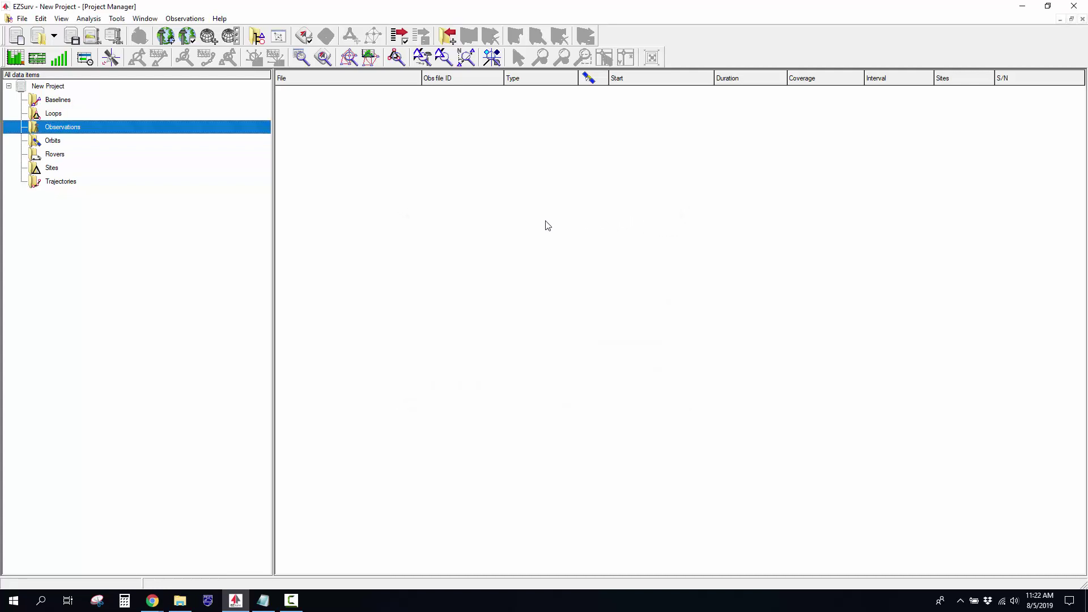
- Import 2019-07-26_165719.bin from the Downloads folder into the EZSurv project and run automatic processing on it
left_click(180, 601)
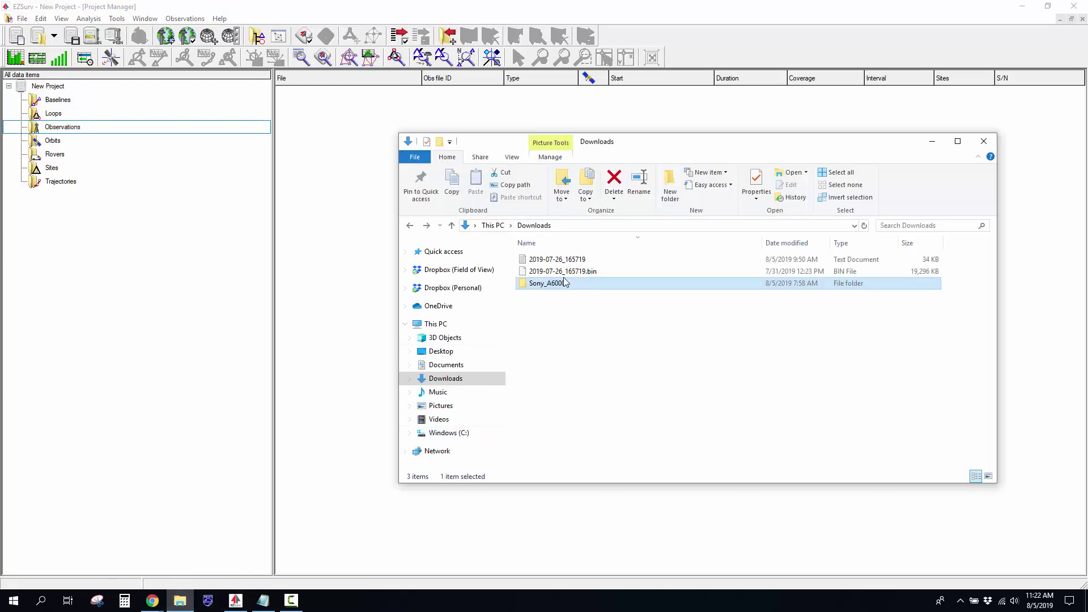
left_click(554, 270)
left_click_drag(555, 270, 379, 189)
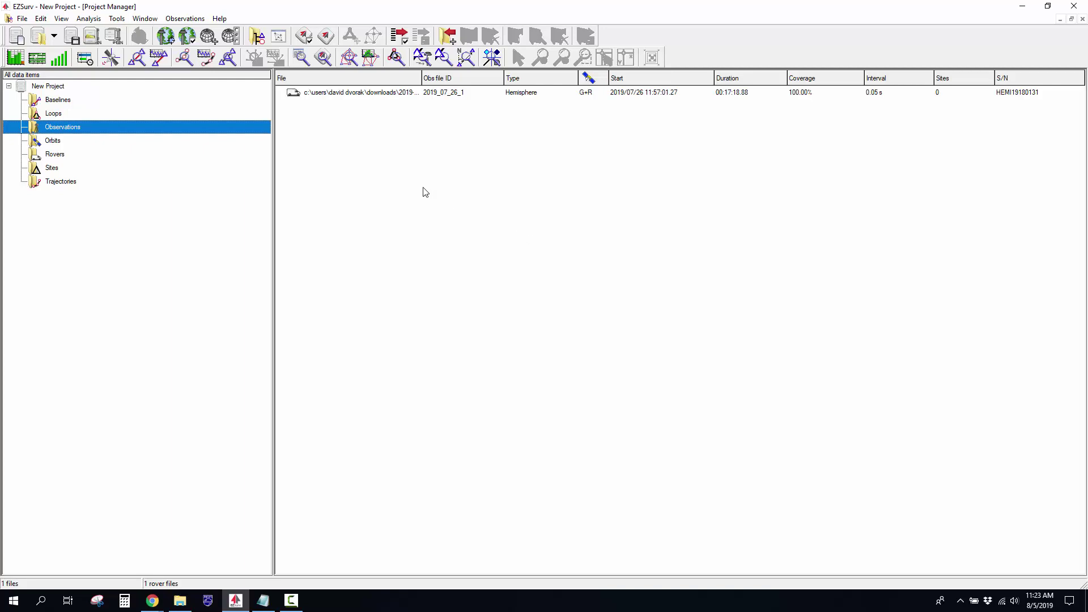
left_click(325, 39)
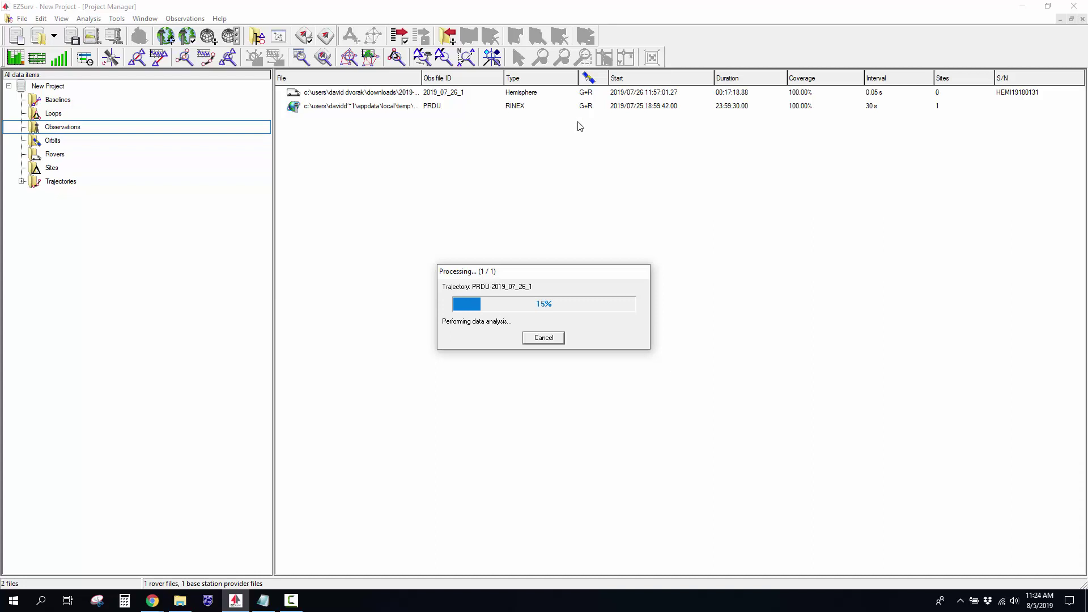
left_click(297, 602)
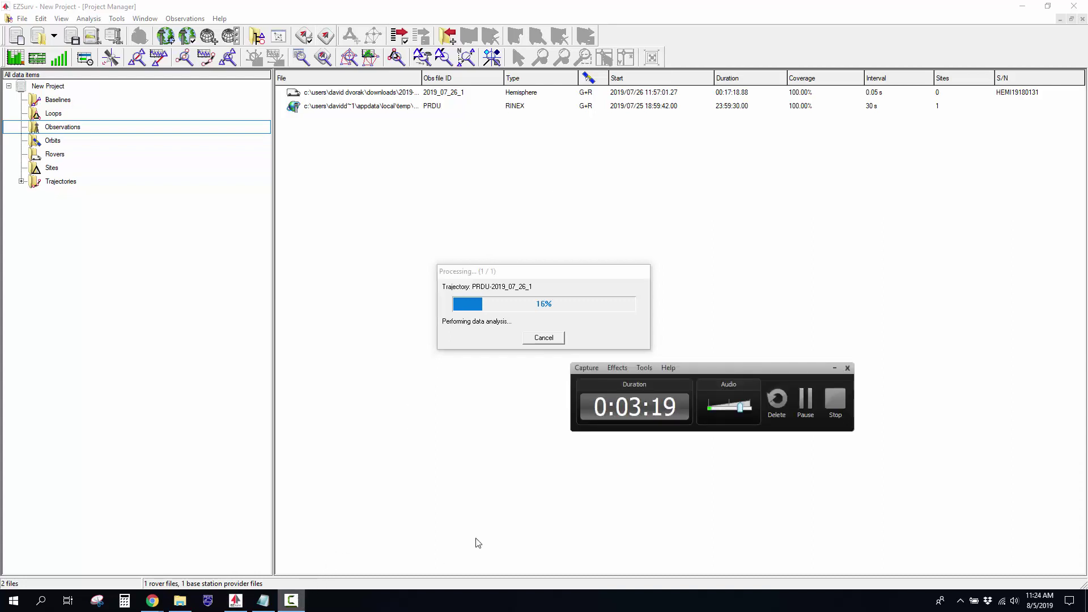
left_click(807, 399)
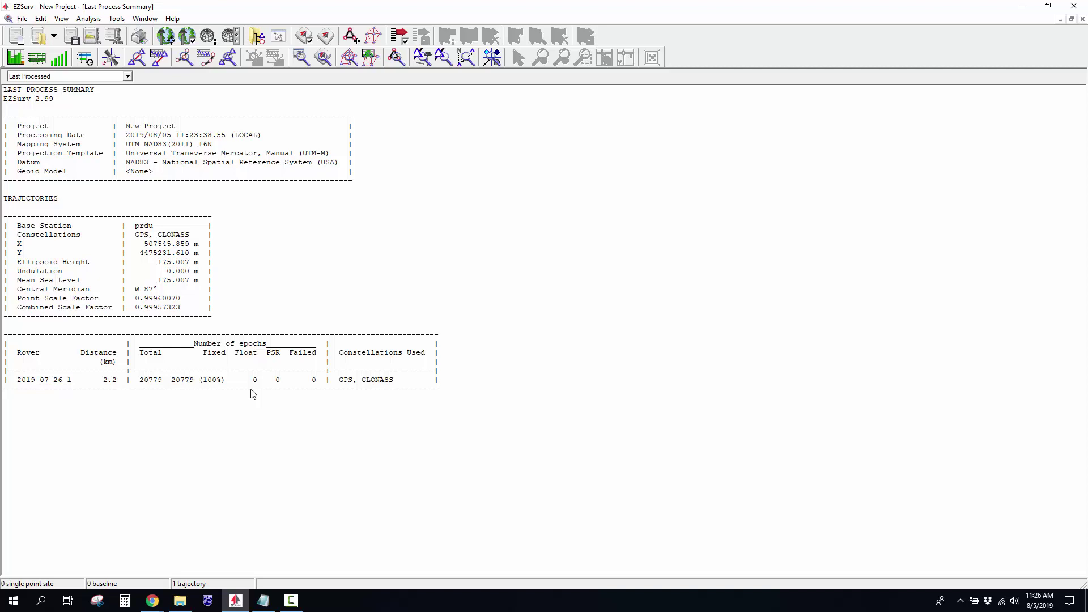
- Examine the processed trajectory in the plan view, from the whole flight path down to individual epoch points on one flight line
left_click(278, 35)
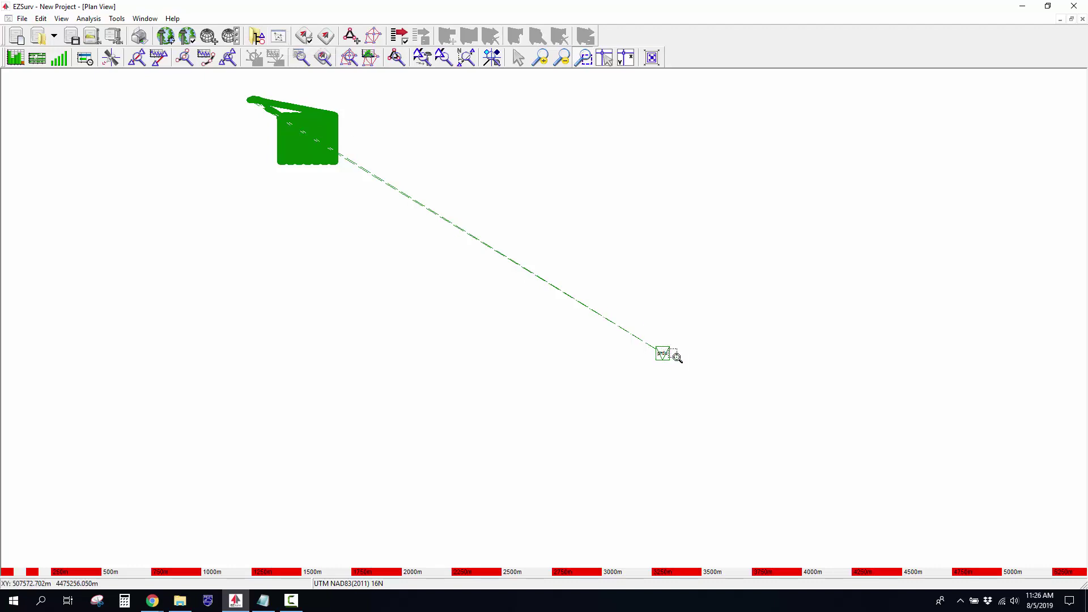
left_click_drag(230, 81, 372, 189)
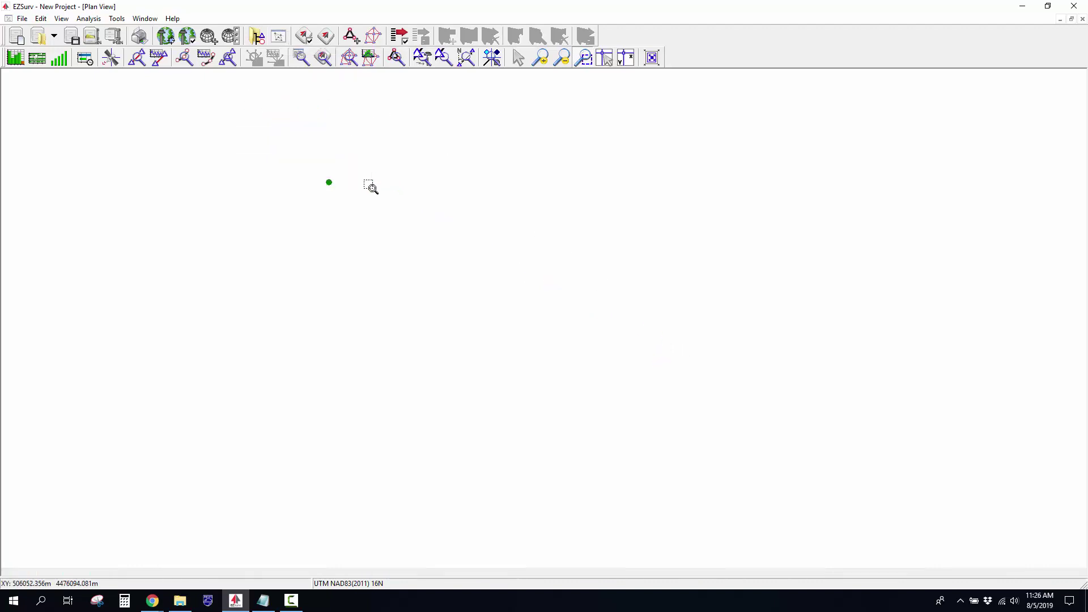
right_click(371, 189)
left_click_drag(447, 209, 747, 391)
left_click_drag(252, 169, 436, 348)
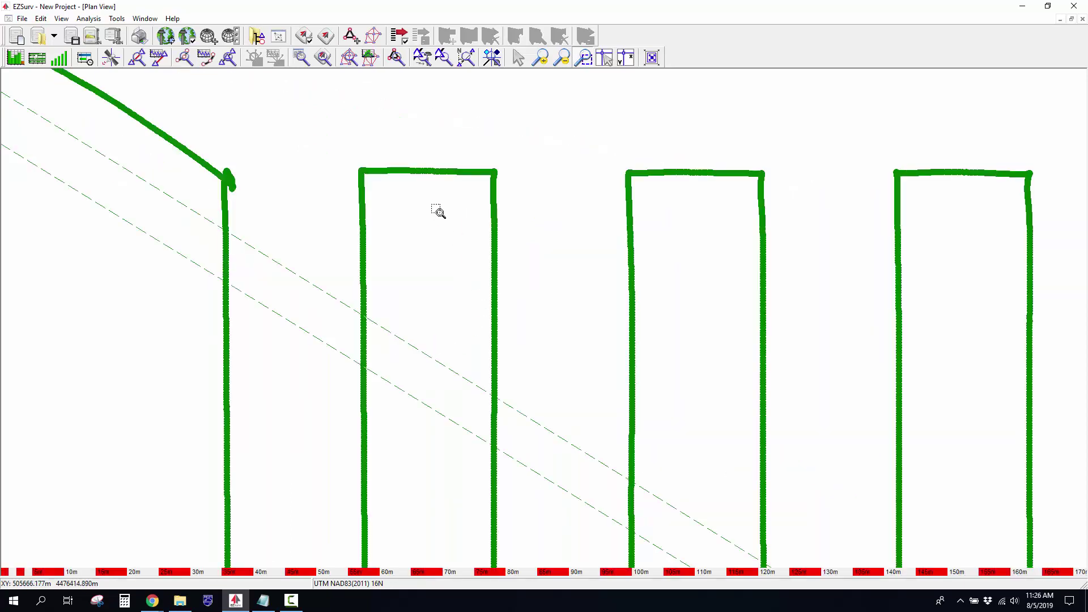
left_click_drag(371, 144, 575, 302)
left_click_drag(406, 116, 665, 407)
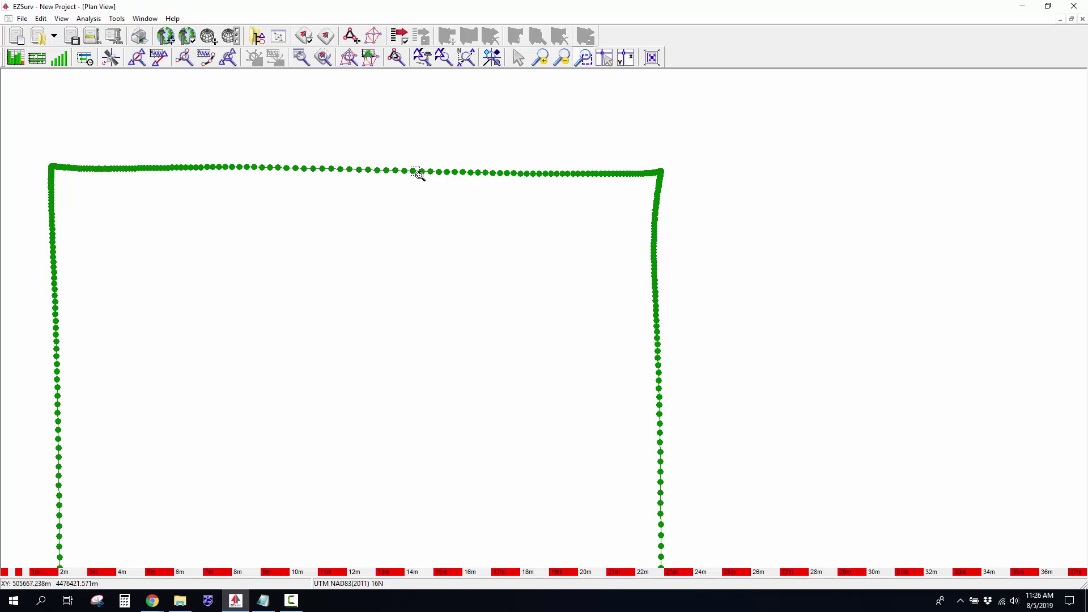
left_click_drag(526, 143, 711, 423)
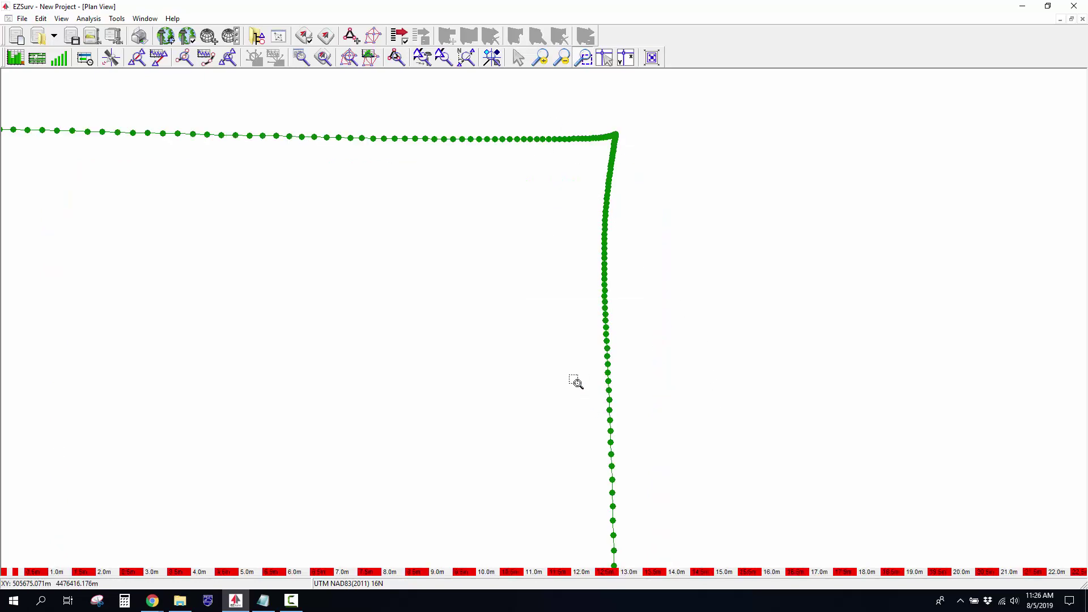
left_click_drag(549, 335, 721, 500)
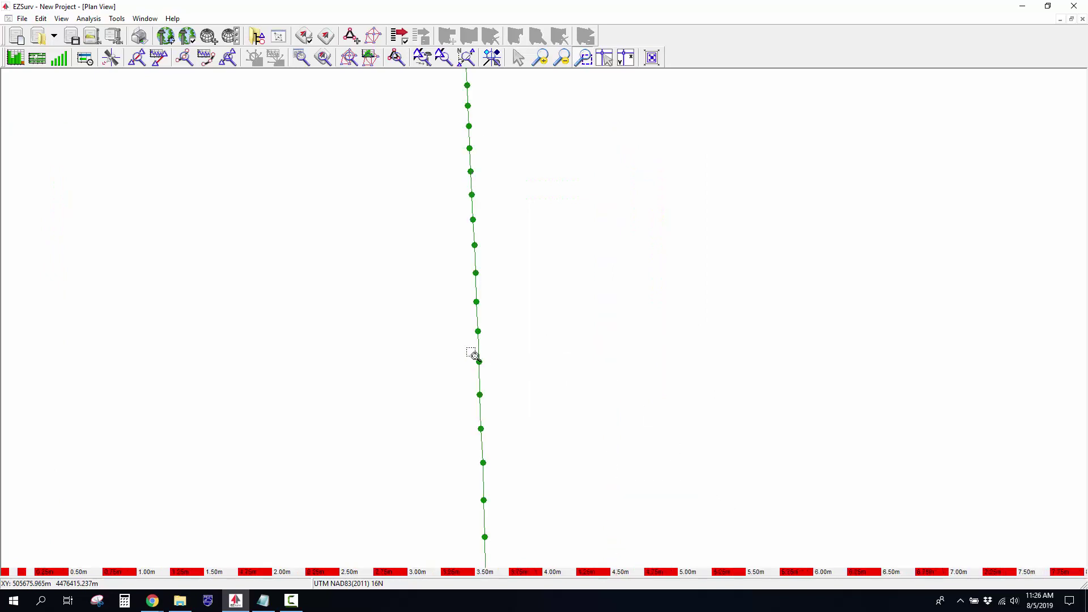
left_click_drag(448, 315, 544, 413)
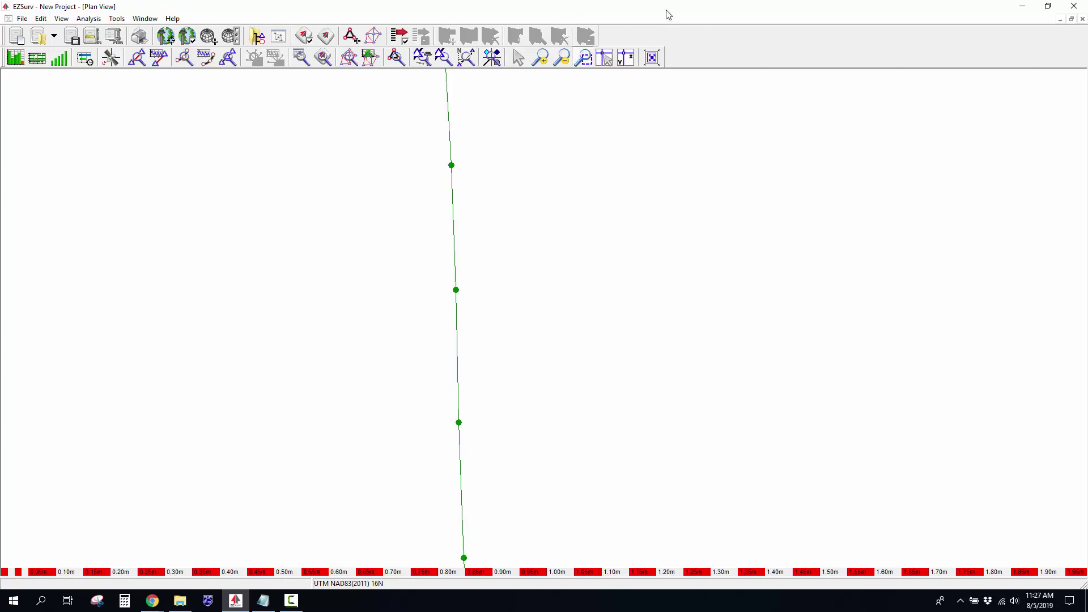
- Arrange the EZSurv window side by side with the "fixed mount offset" Google Docs document
left_click_drag(668, 12, 2, 189)
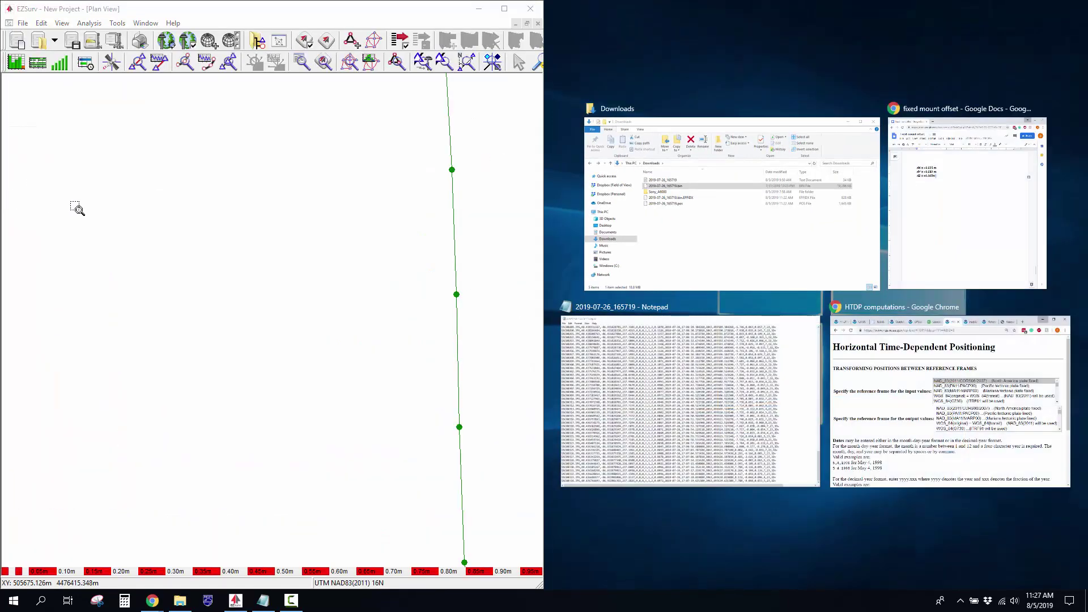
left_click(955, 211)
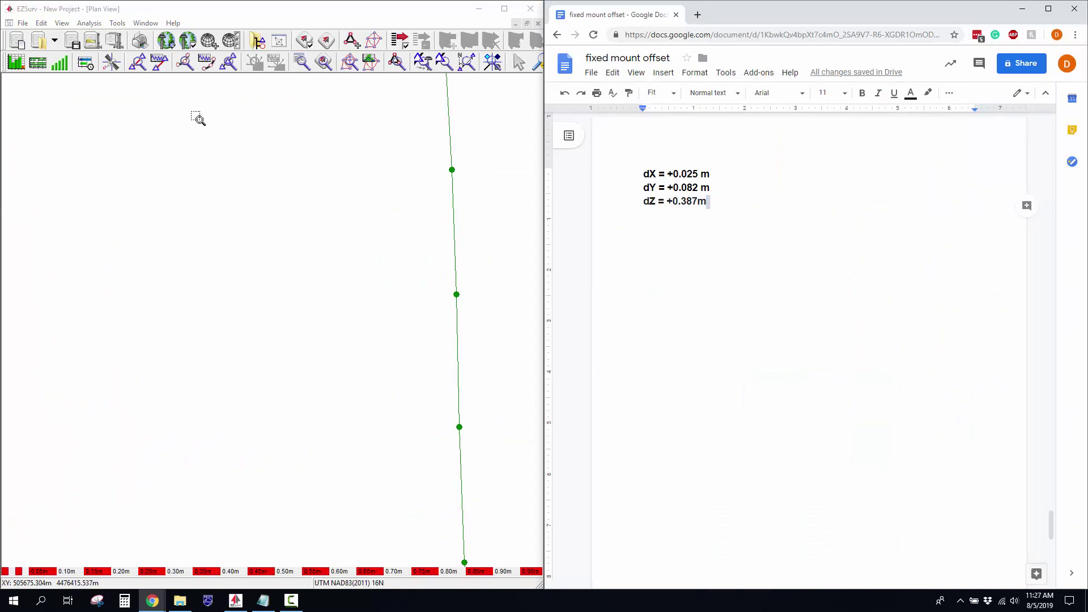
- Open the Events Interpolator and load 2019-07-26_165719.txt from the Downloads folder as the events file
left_click(118, 23)
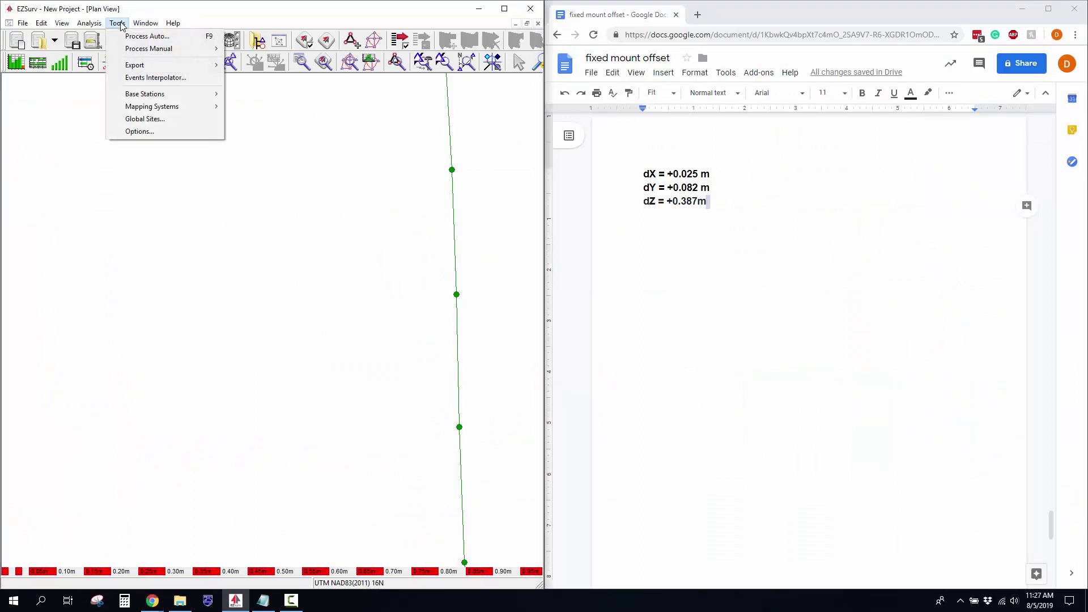
left_click(144, 78)
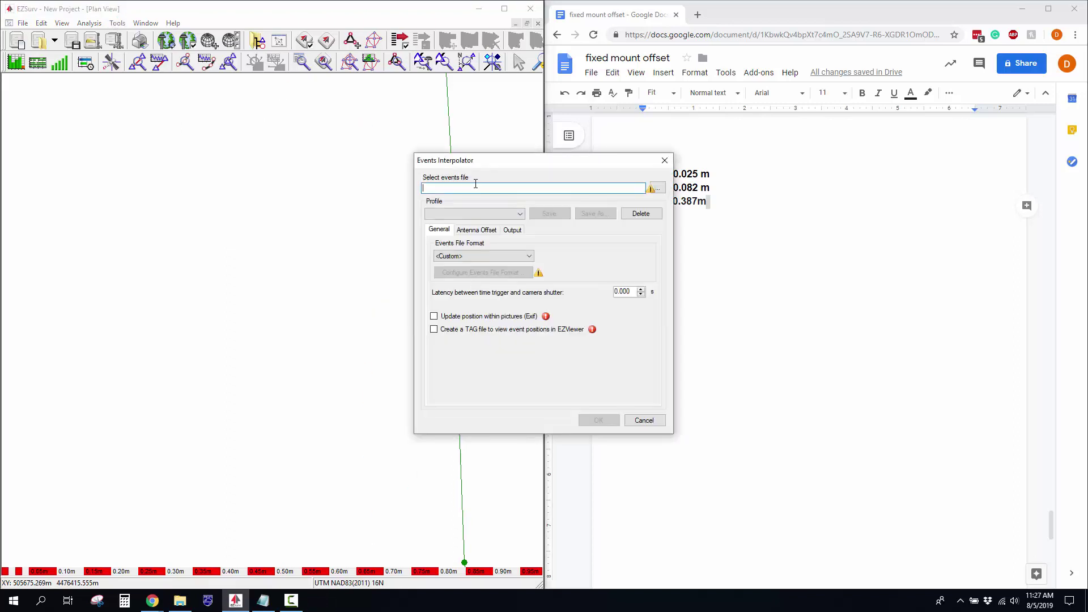
left_click_drag(475, 165, 219, 132)
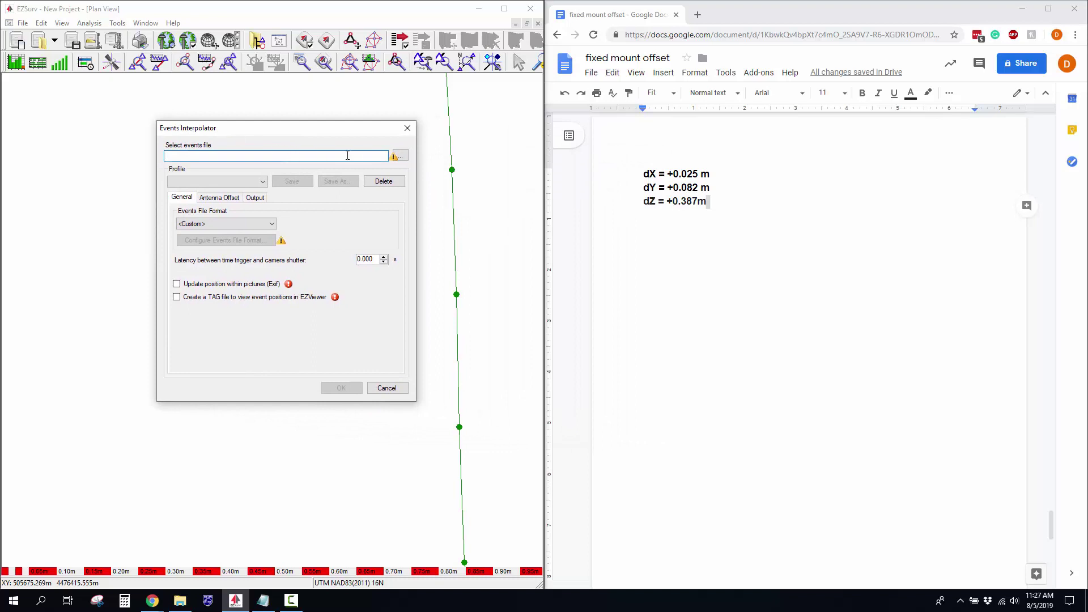
left_click(401, 156)
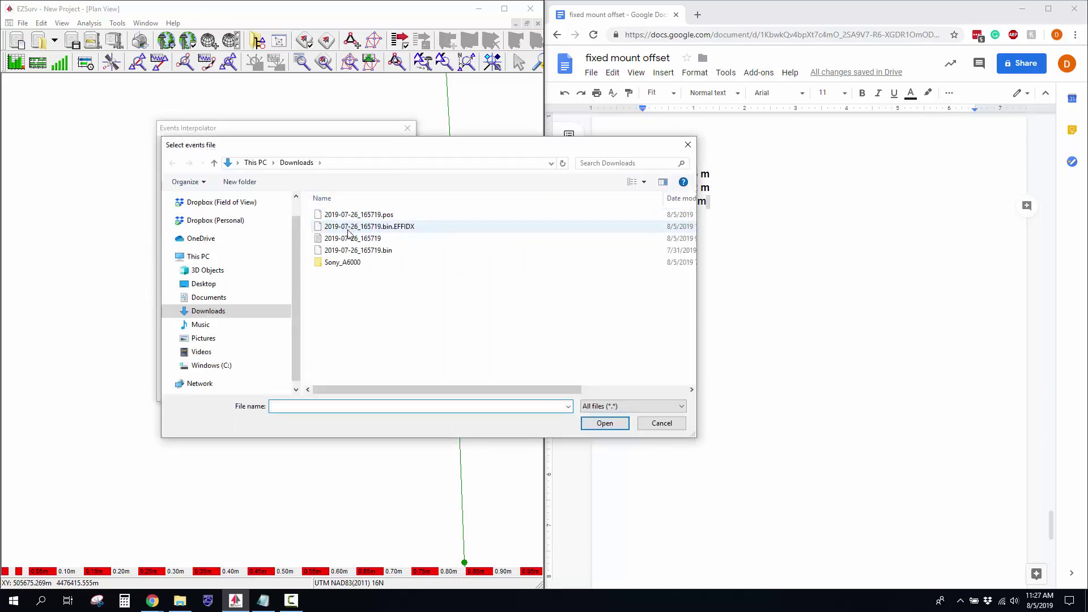
left_click(348, 238)
double_click(348, 238)
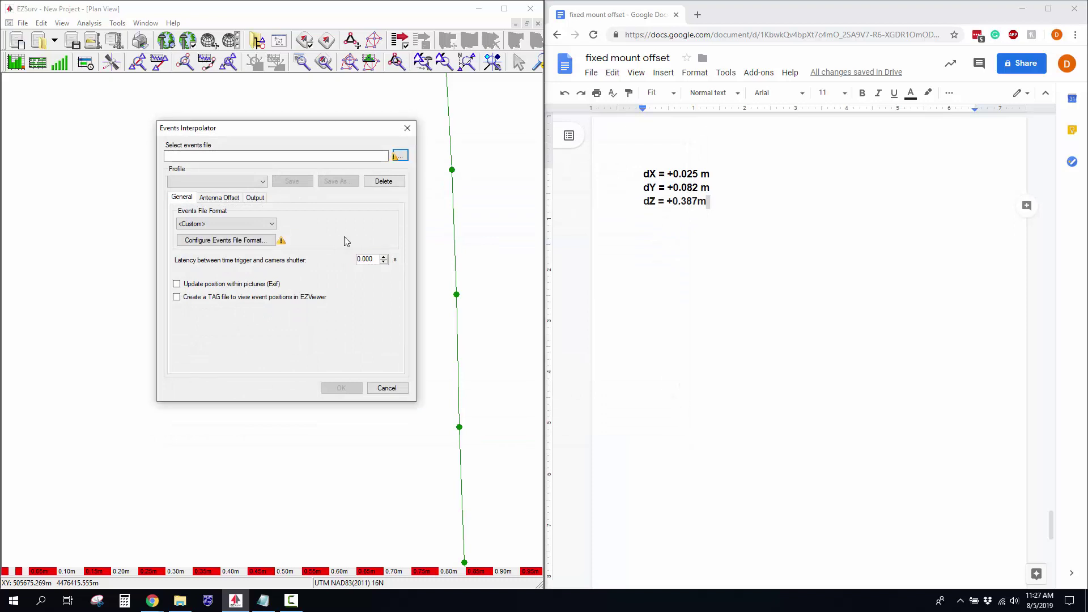
- Configure the events file format with a comma delimiter, two skipped lines at the beginning and line 2 as header
left_click(234, 244)
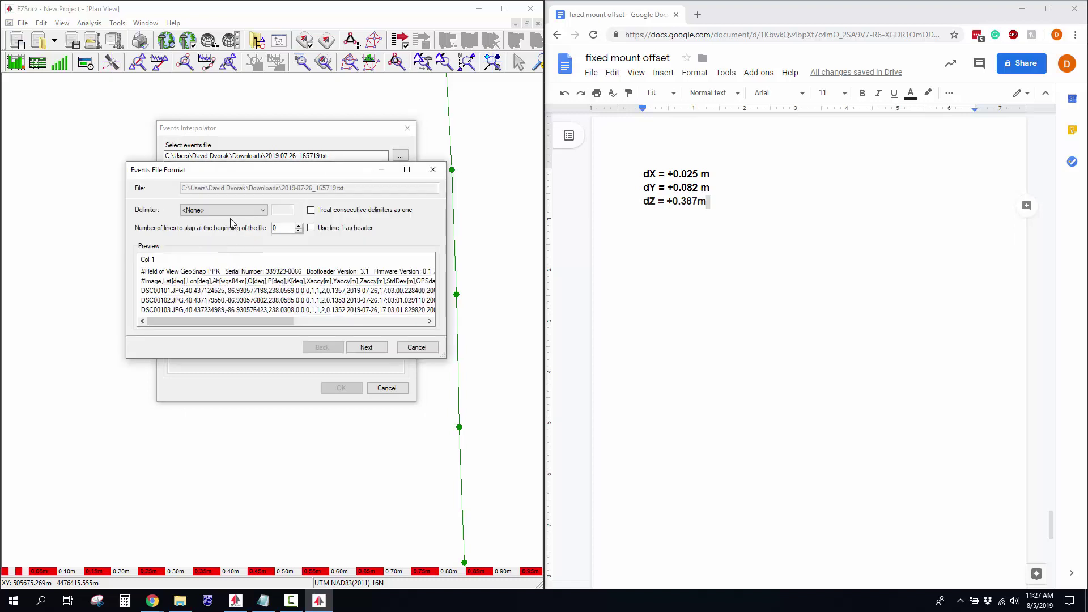
left_click(232, 210)
left_click(225, 242)
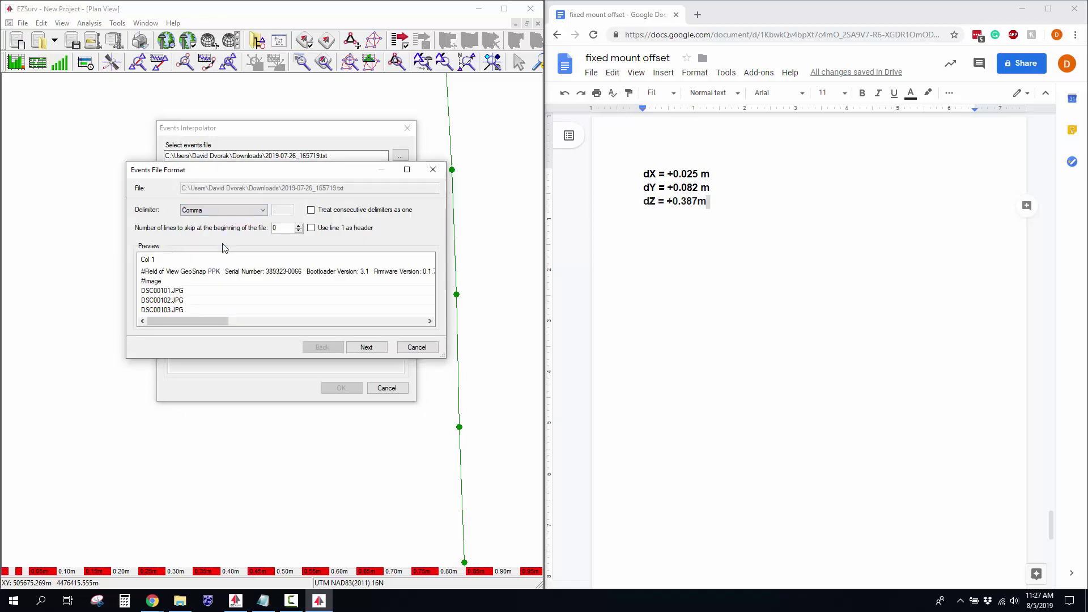
left_click(298, 225)
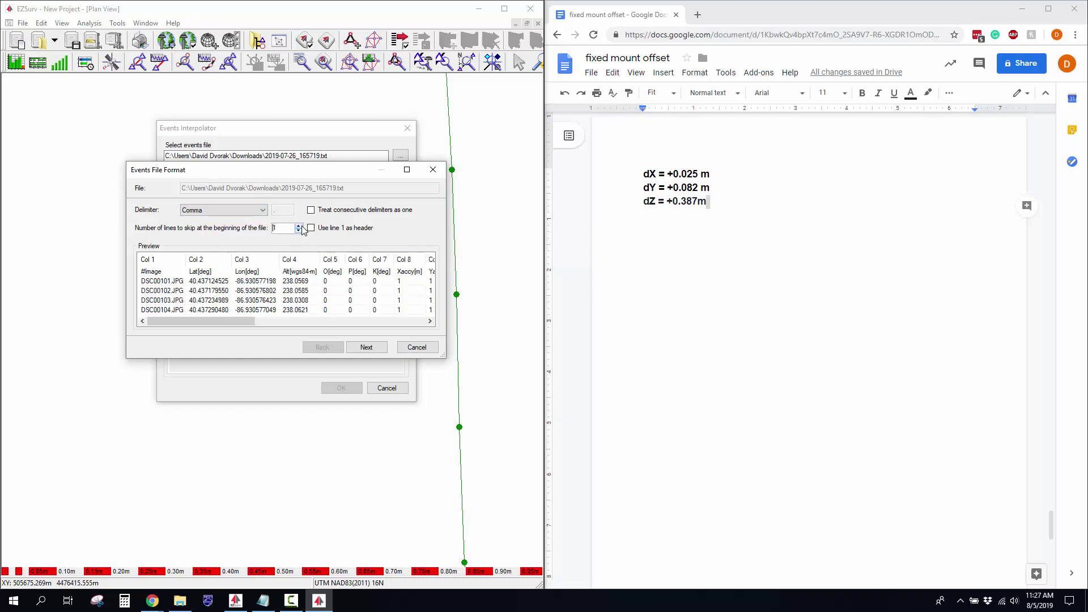
left_click(298, 225)
left_click(311, 228)
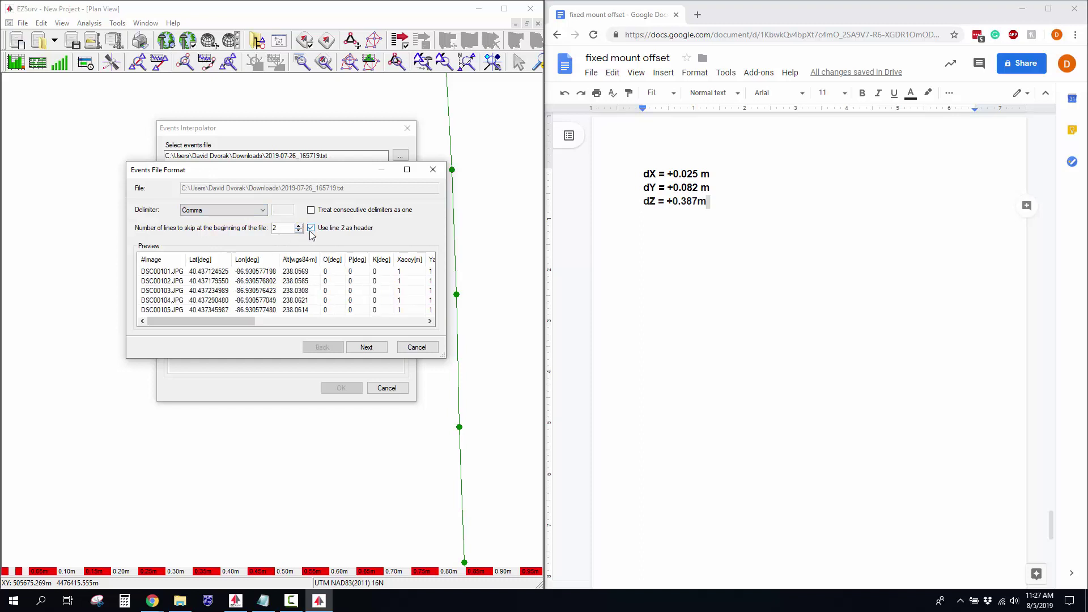
left_click(381, 350)
- Choose GPStow[s] as the time column in GPS Second format and save the events file format
left_click(277, 231)
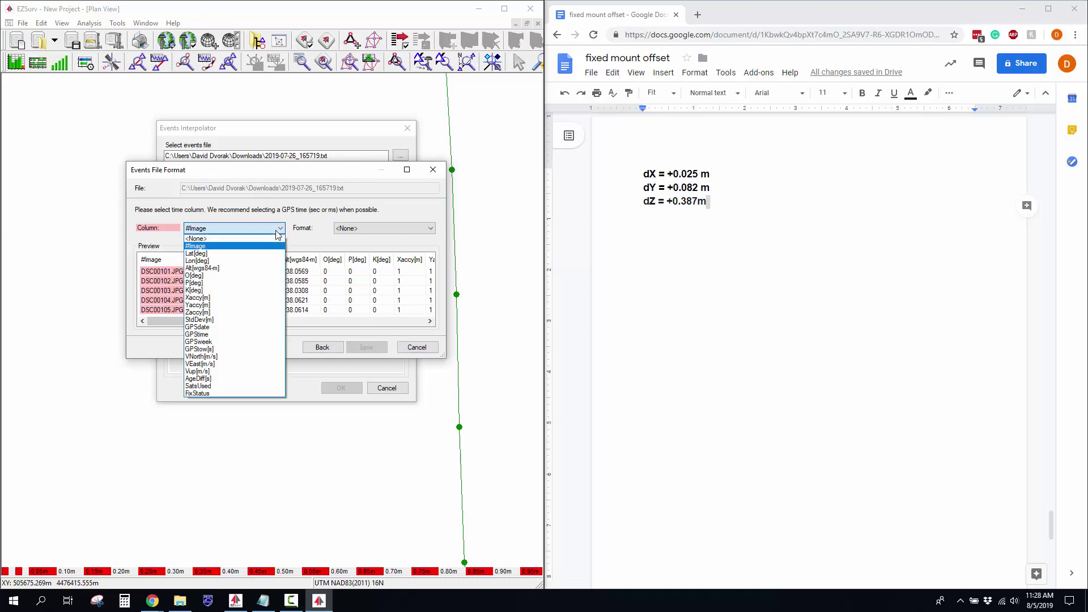
left_click(249, 349)
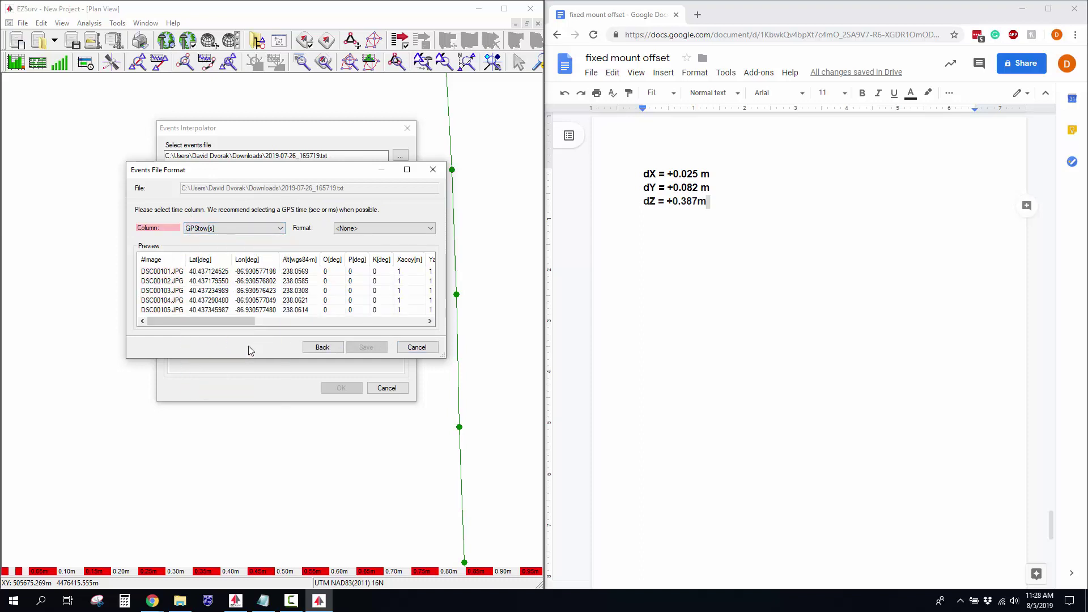
left_click(377, 228)
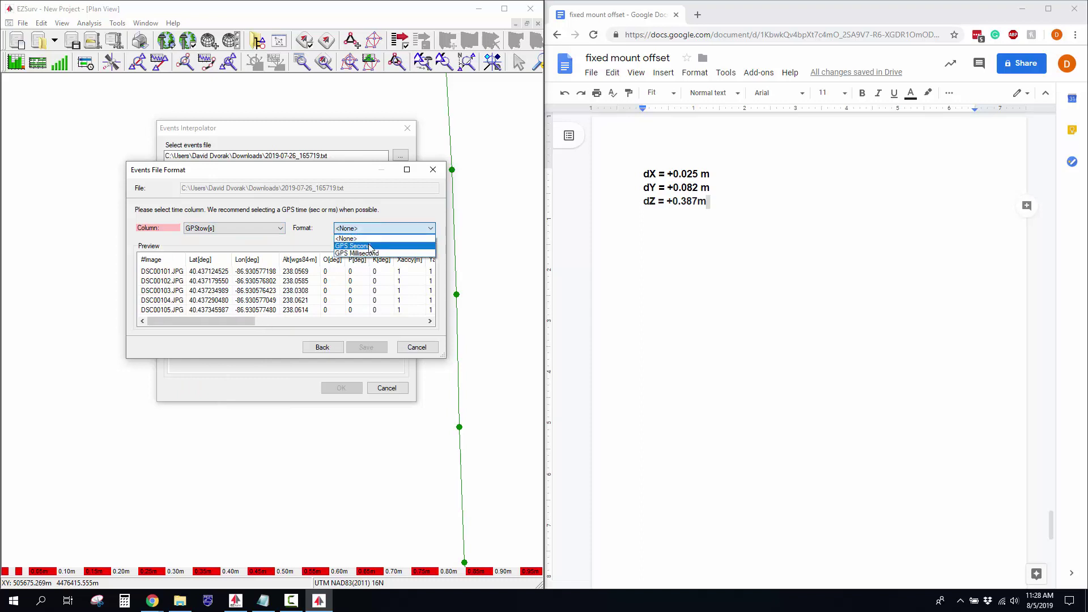
left_click(370, 247)
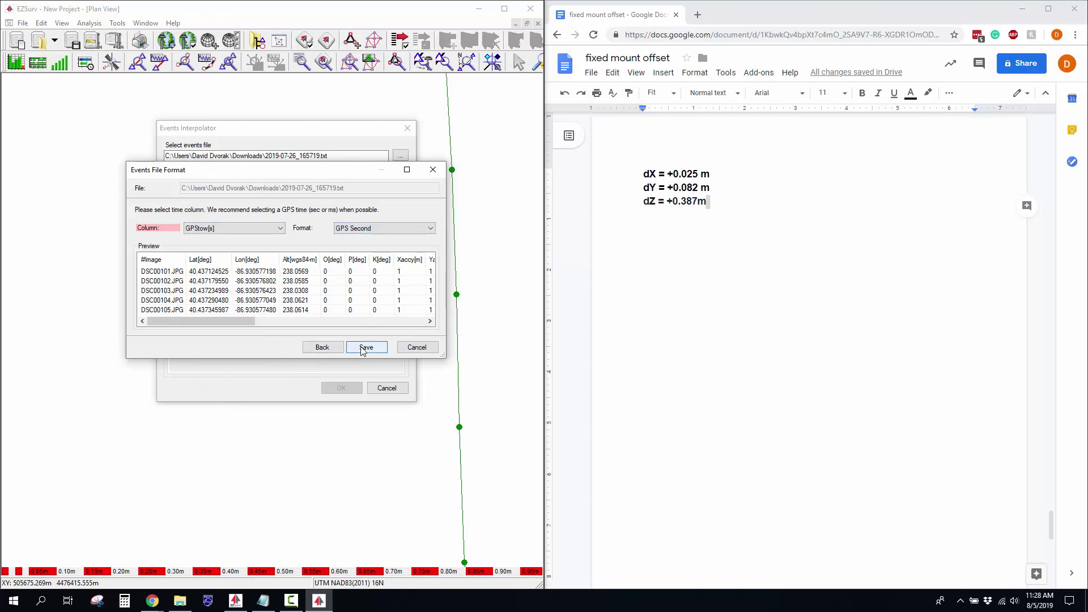
left_click(364, 348)
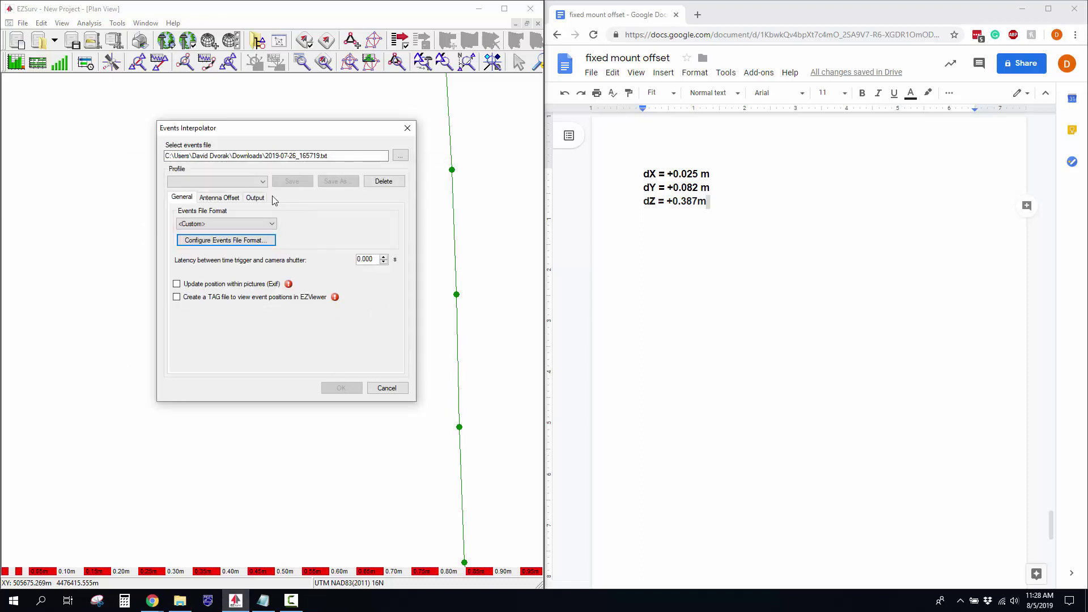
- Set the camera-to-antenna offset dX to 0.025 m, copied from the fixed mount offset document
left_click(225, 198)
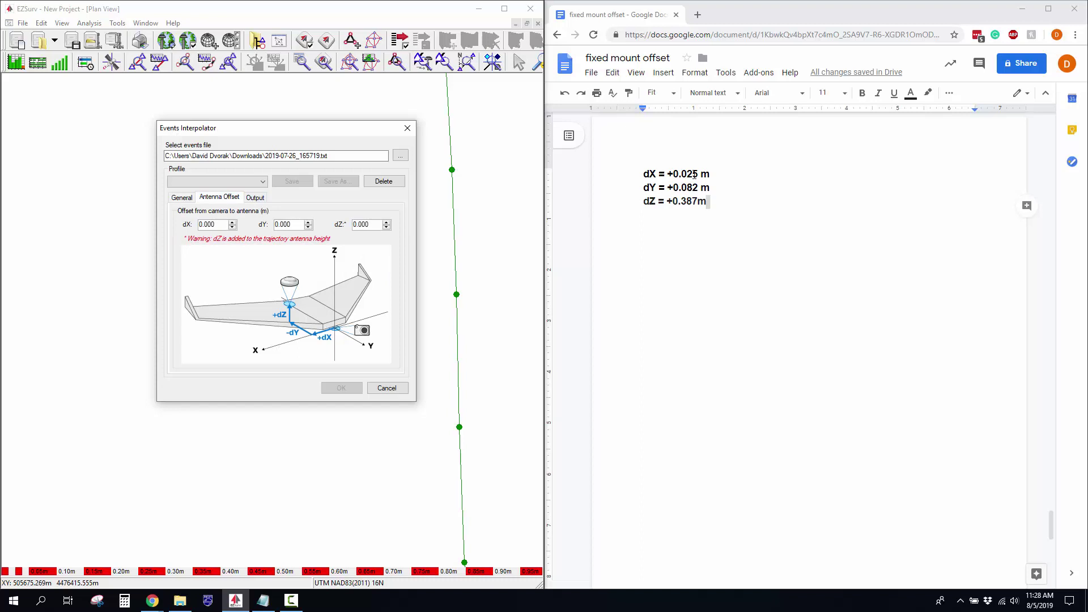
left_click_drag(698, 174, 673, 174)
key("ctrl+c")
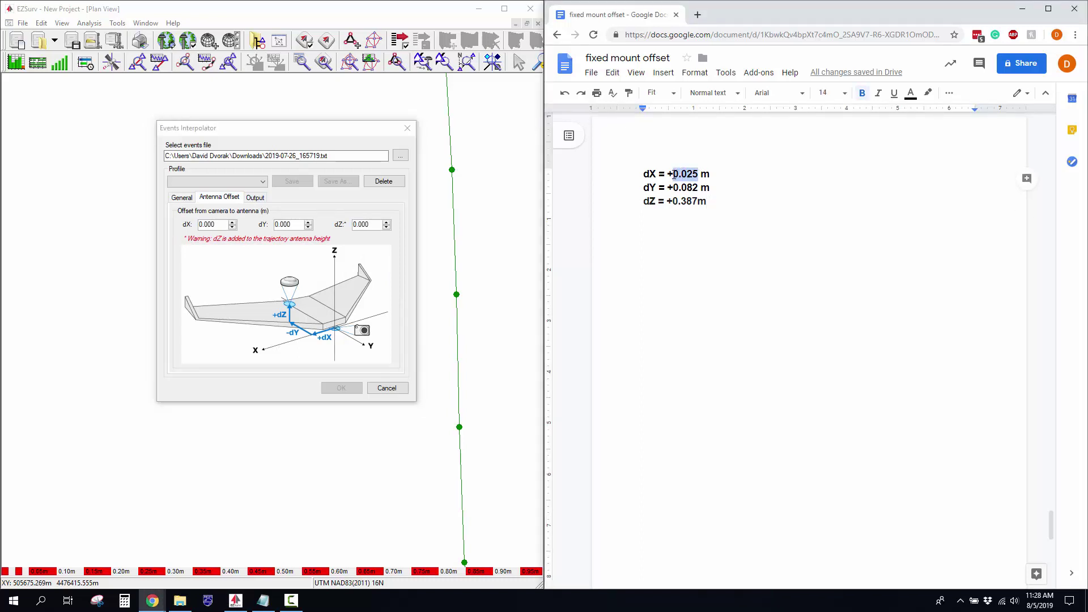
double_click(213, 225)
key("ctrl+v")
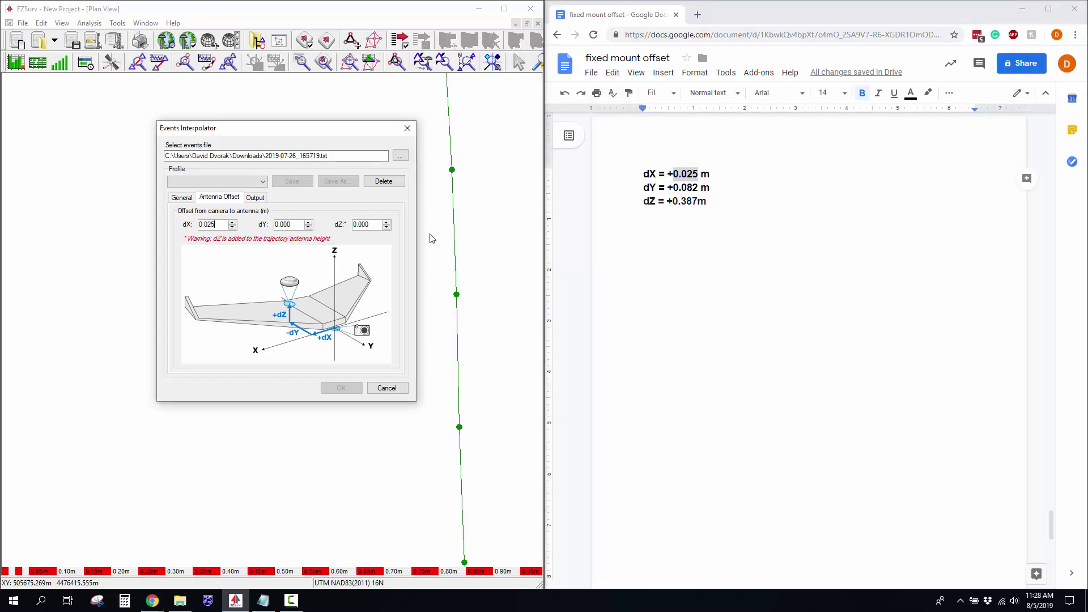
- Copy the remaining antenna offsets from the document, setting dY to 0.082 m and dZ to 0.387 m
left_click_drag(698, 188, 668, 187)
key("ctrl+c")
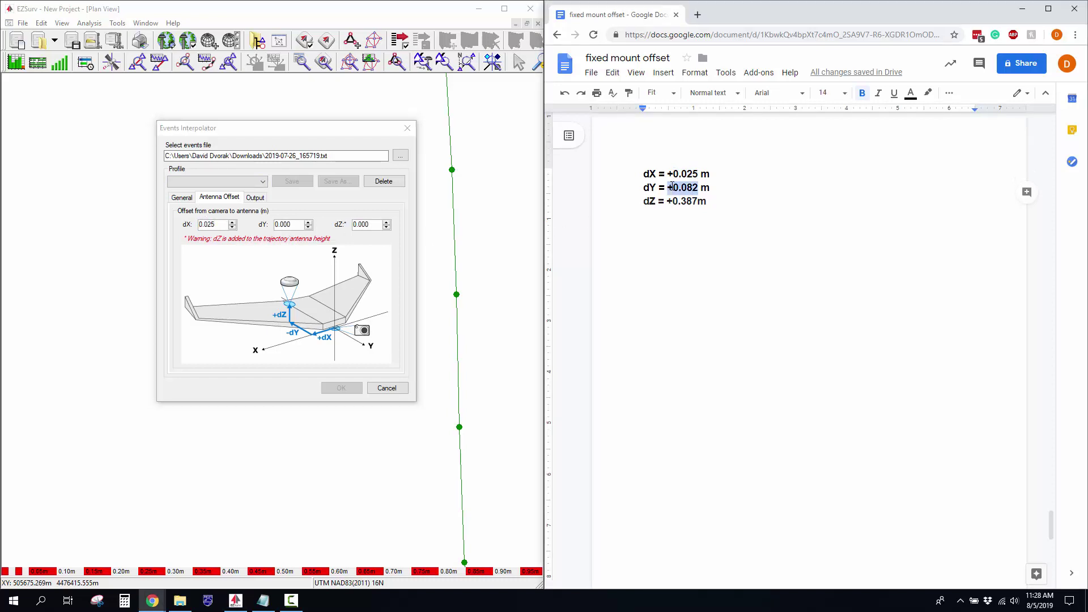
left_click(280, 224)
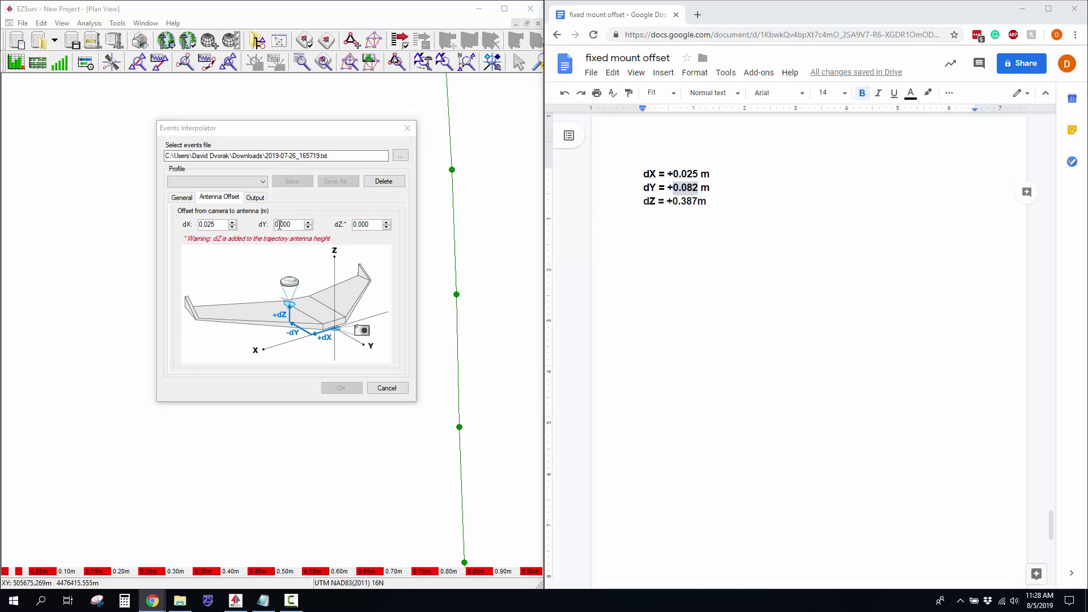
left_click_drag(289, 225, 273, 225)
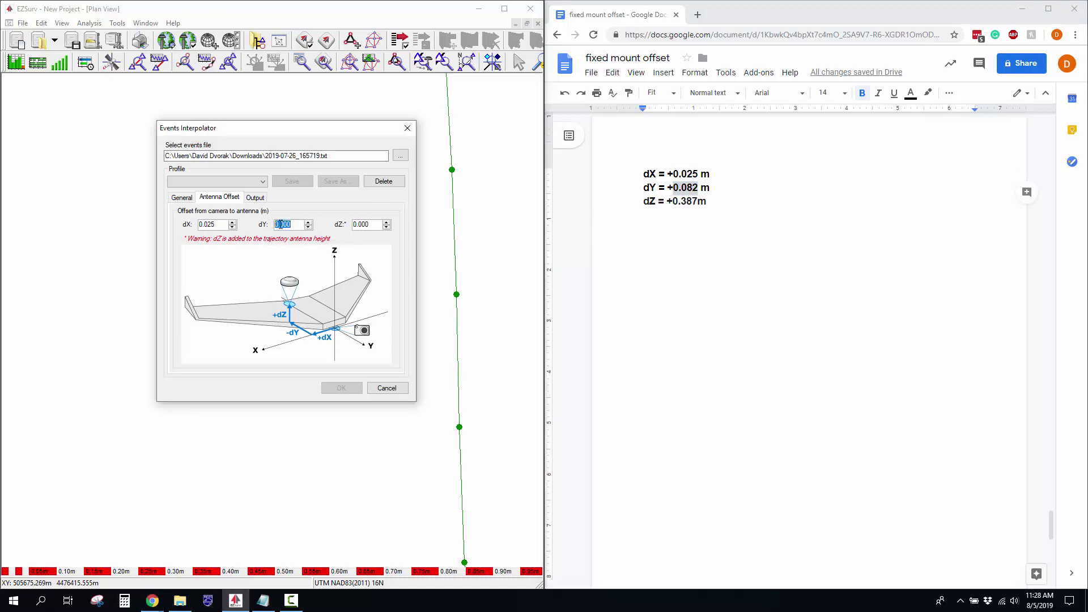
key("ctrl+v")
left_click_drag(697, 202, 673, 203)
key("ctrl+c")
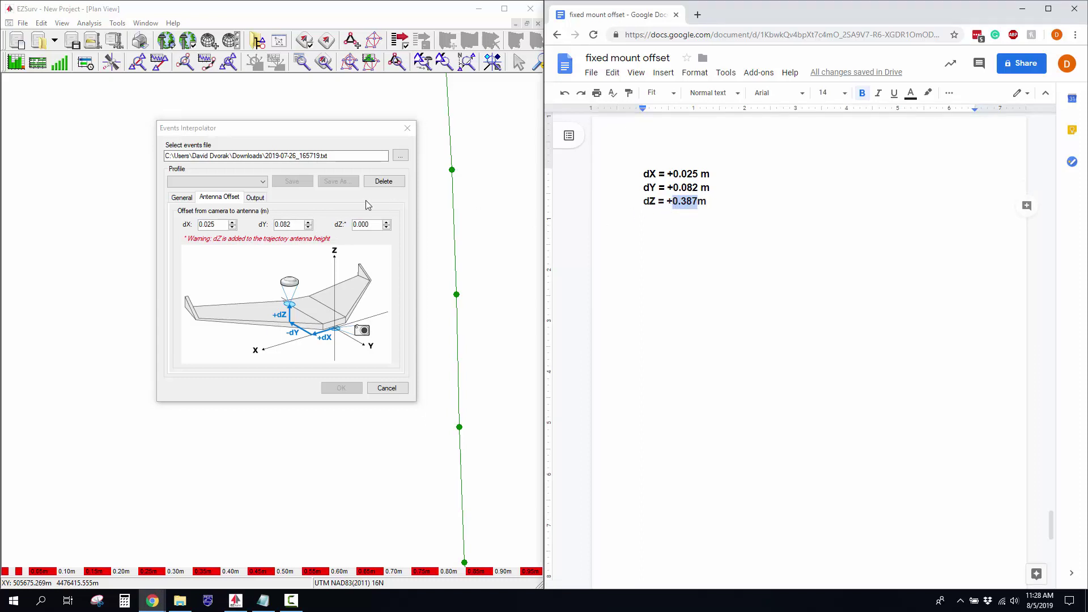
left_click(366, 224)
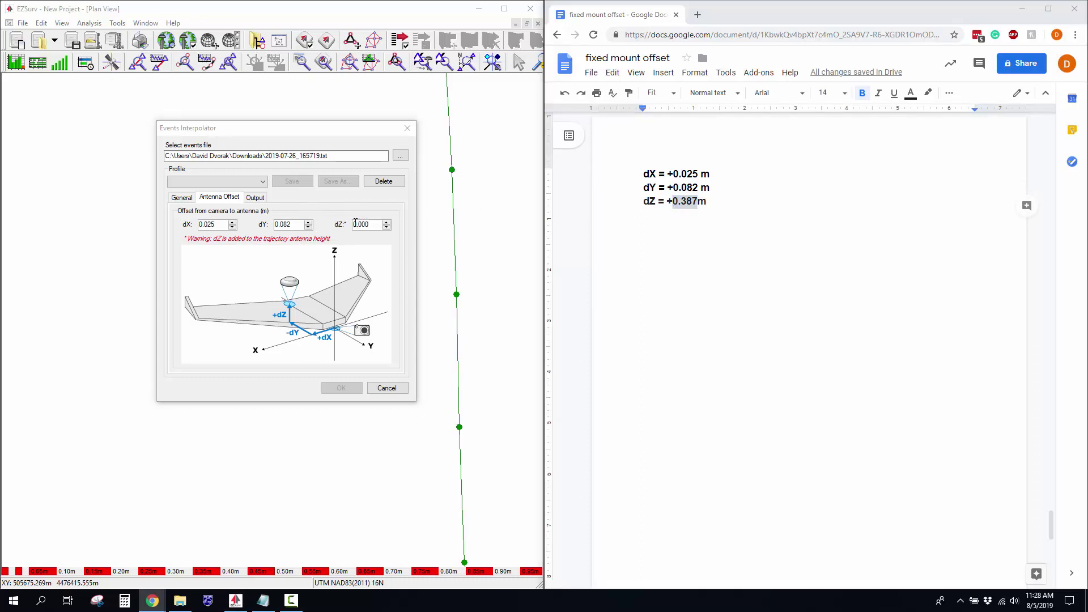
double_click(355, 224)
key("ctrl+v")
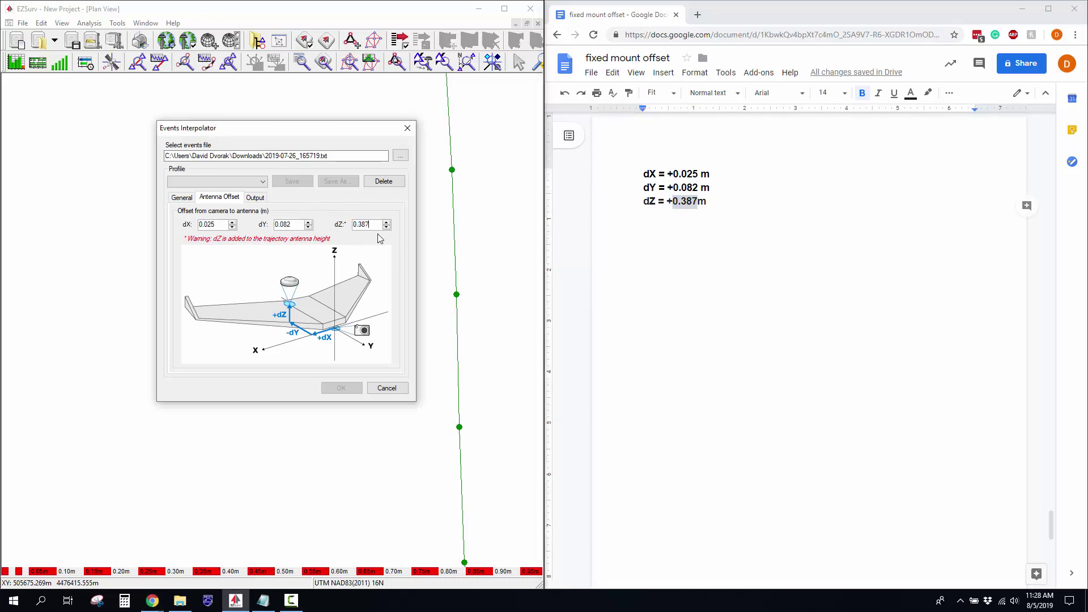
- Review the camera nodal point and antenna phase center diagrams in the fixed mount offset document
left_click(741, 284)
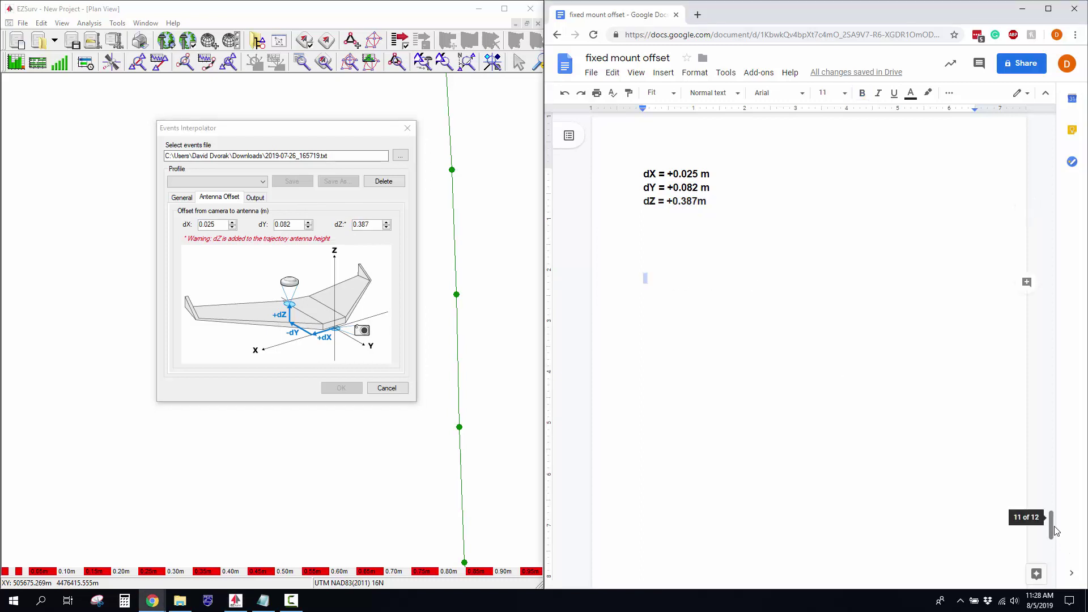
left_click_drag(1053, 529, 1068, 250)
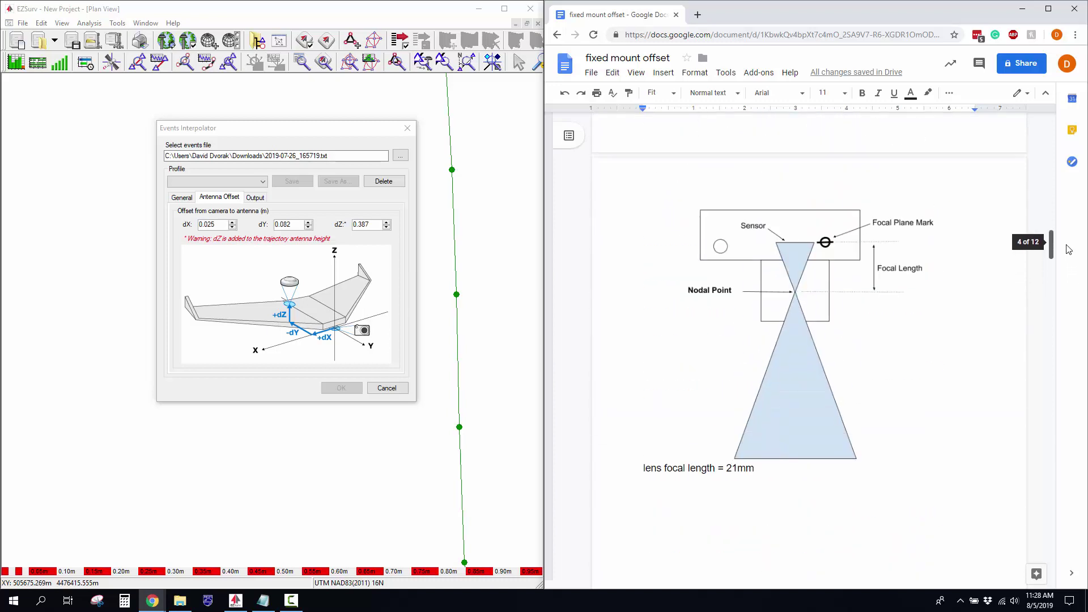
left_click_drag(1069, 250, 1069, 174)
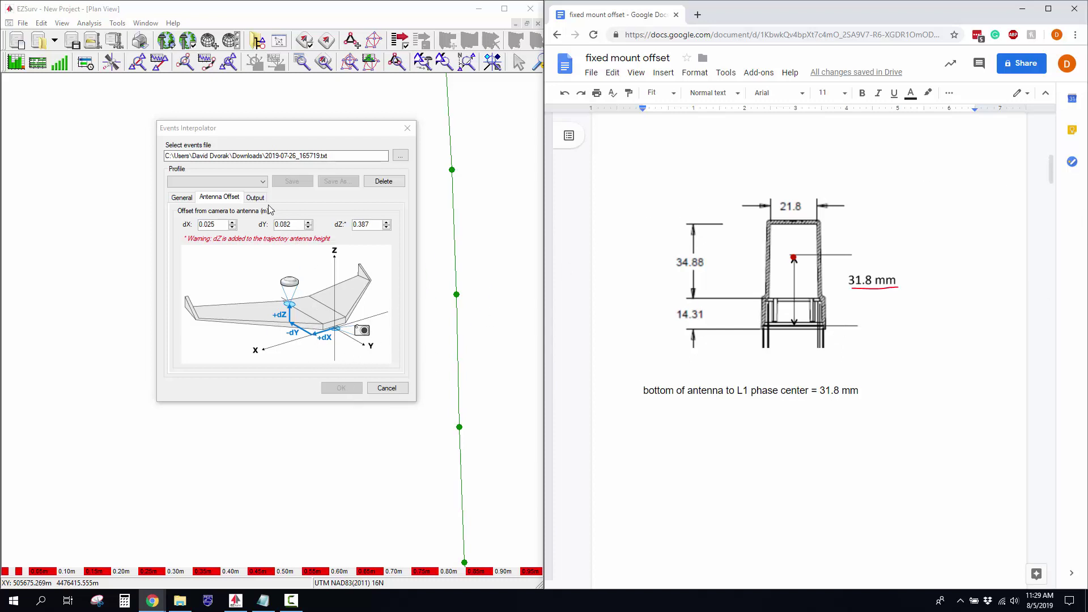
- Set the interpolator's output format to CSV and include the Picture (File name) field
left_click(256, 198)
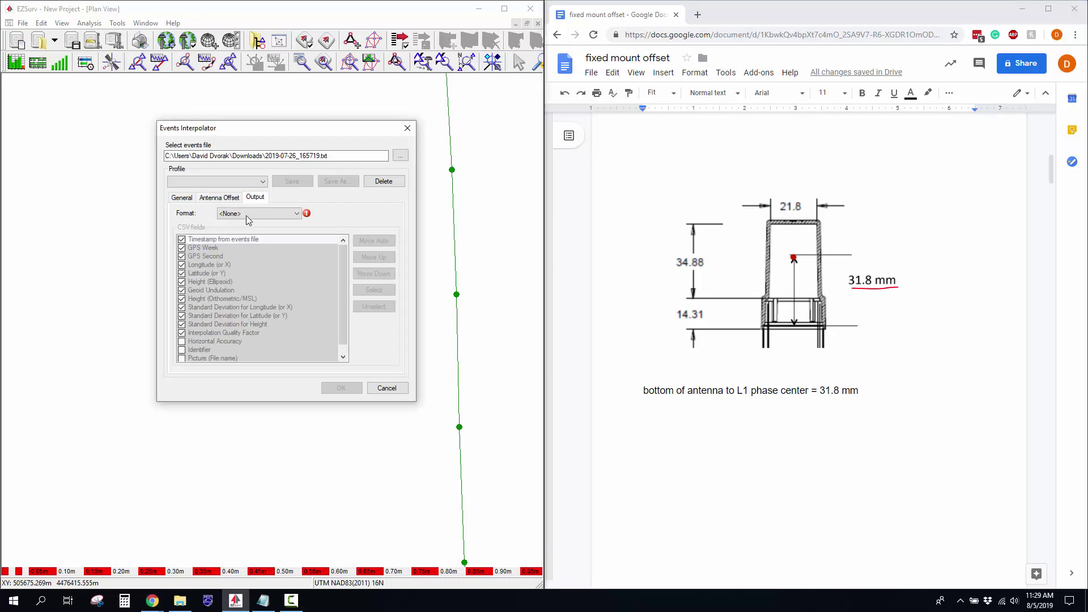
left_click(248, 217)
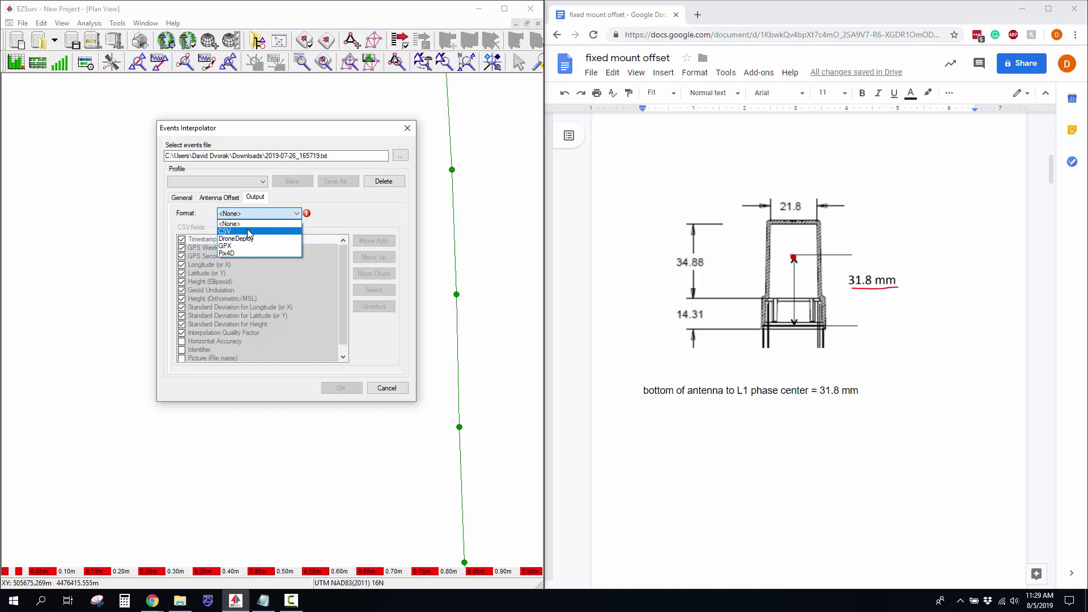
left_click(247, 229)
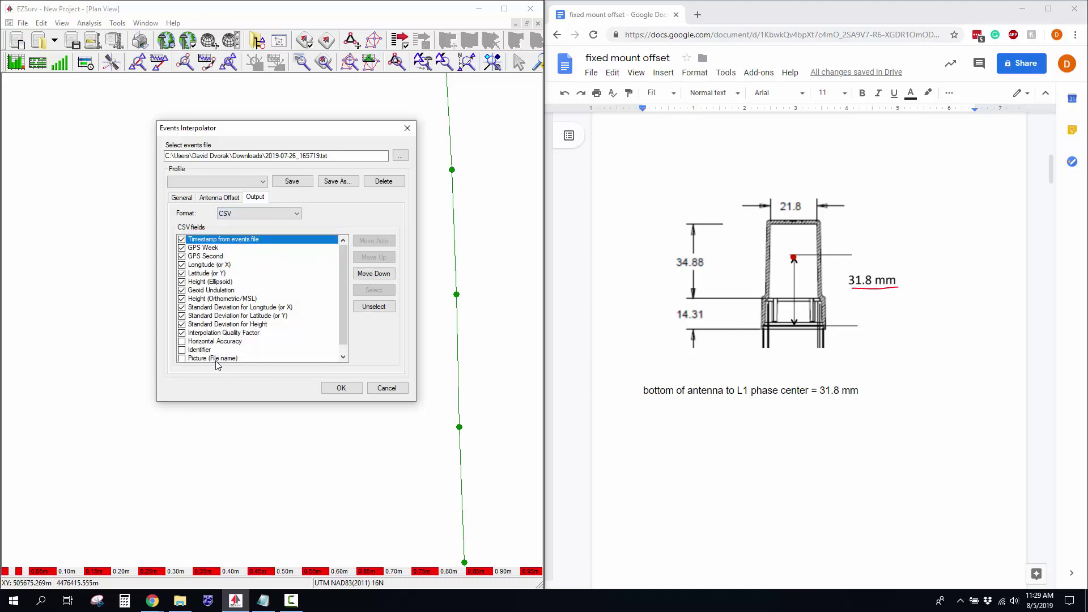
scroll(217, 360, "down", 1)
scroll(211, 329, "down", 1)
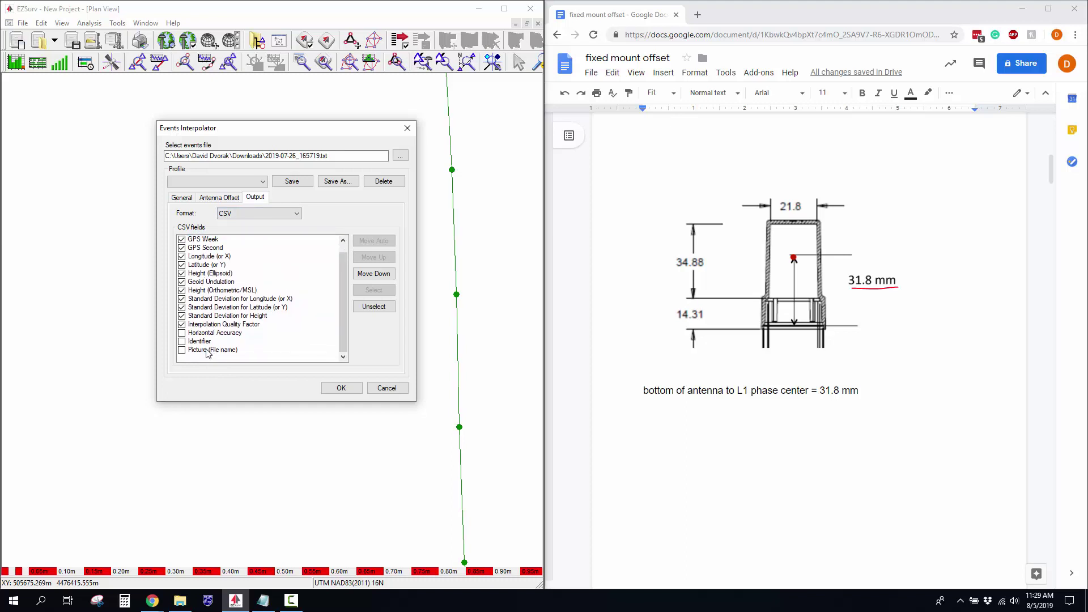
left_click(207, 351)
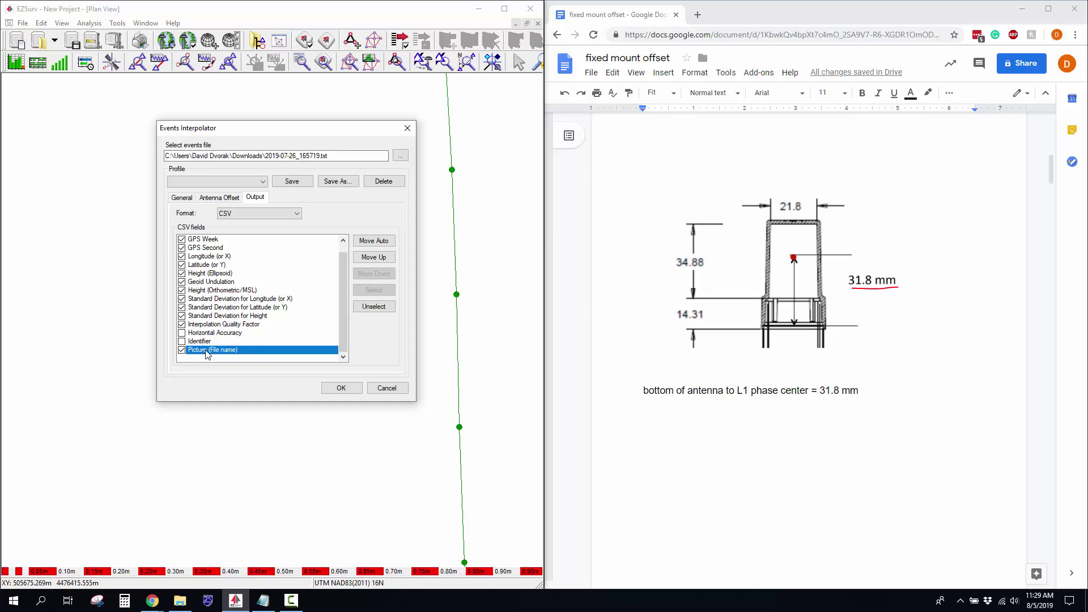
- Move the Picture (File name) field to the first position in the CSV field order
left_click(366, 258)
left_click(365, 258)
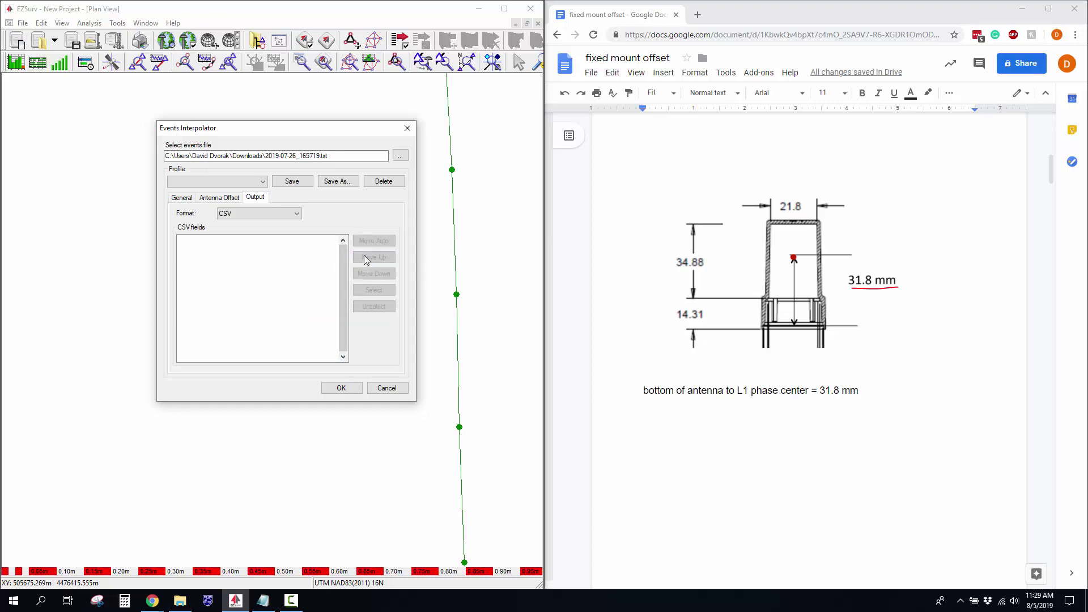
left_click(366, 259)
left_click(366, 258)
left_click(366, 258)
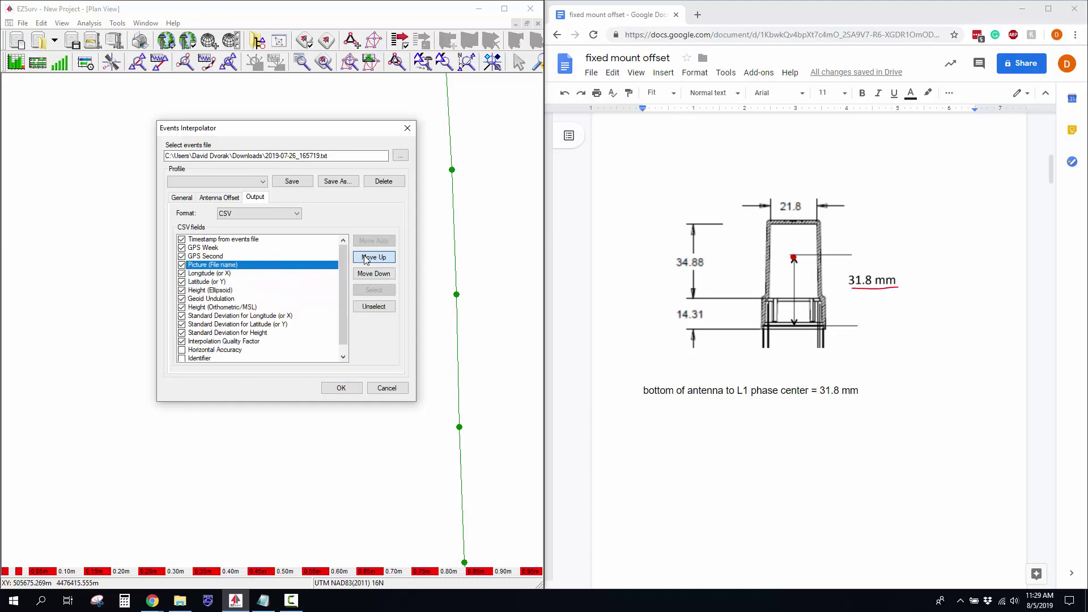
left_click(365, 259)
left_click(365, 258)
left_click(366, 258)
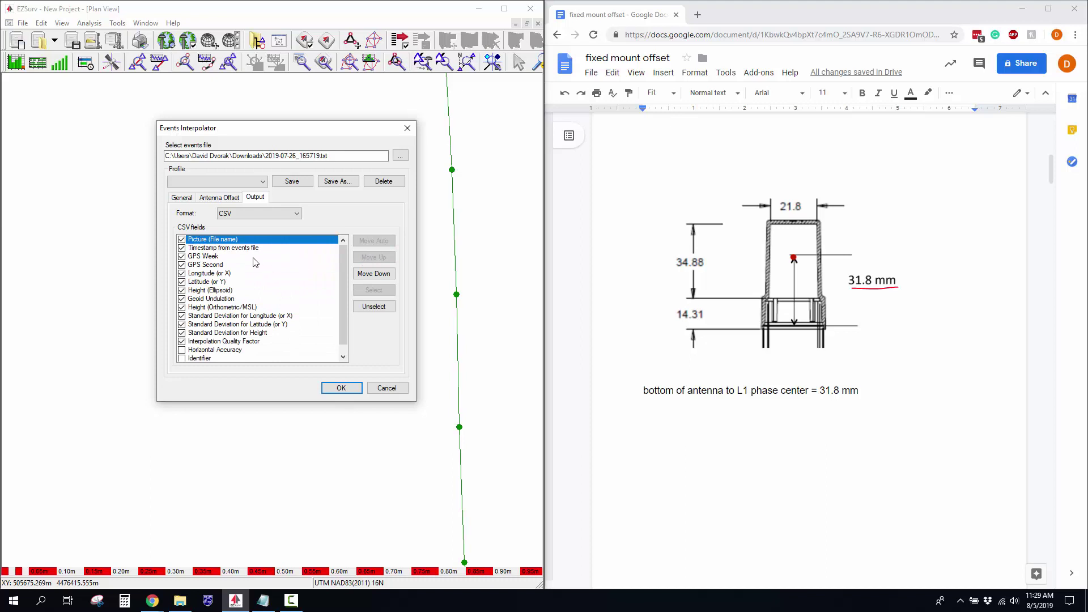
- Move the Latitude (or Y) field to the second position in the CSV field order, directly after Picture (File name)
left_click(213, 281)
left_click(366, 258)
left_click(366, 259)
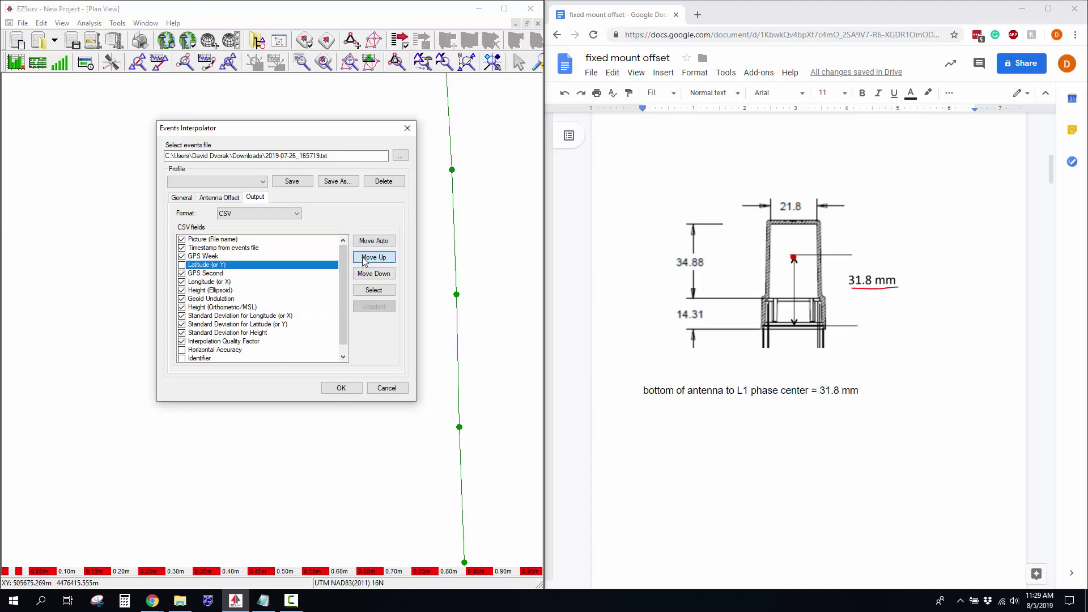
left_click(365, 258)
left_click(365, 258)
- Move the Longitude (or X) field to the third position in the CSV field order, directly after Latitude (or Y)
left_click(200, 282)
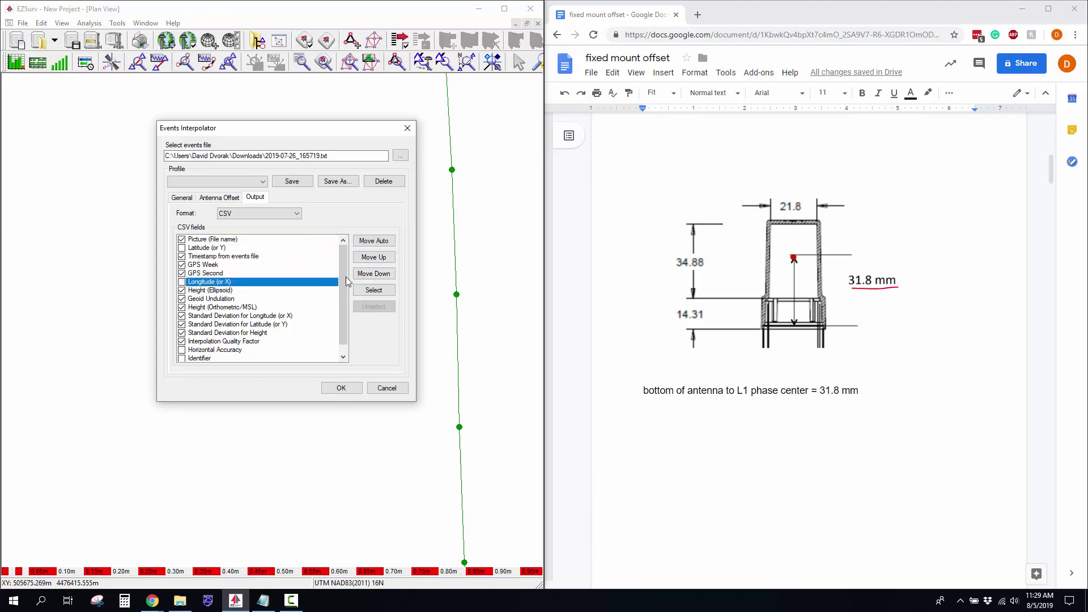
left_click(364, 258)
left_click(364, 258)
left_click(364, 259)
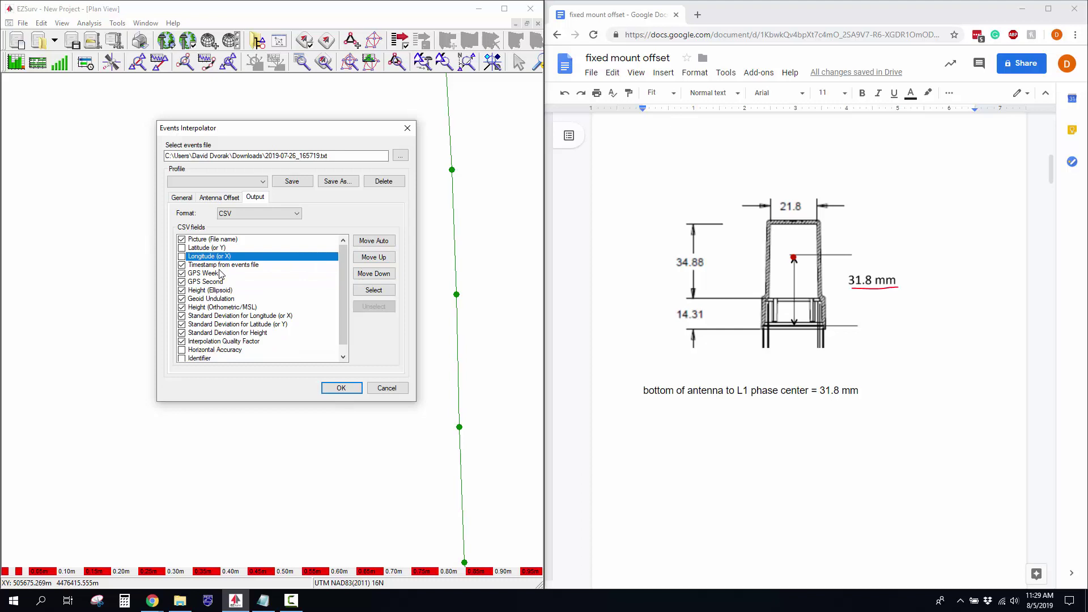
- Move the Height (Ellipsoid) field to the fourth position in the CSV field order, directly after Longitude (or X)
left_click(199, 291)
left_click(369, 259)
left_click(370, 259)
left_click(369, 259)
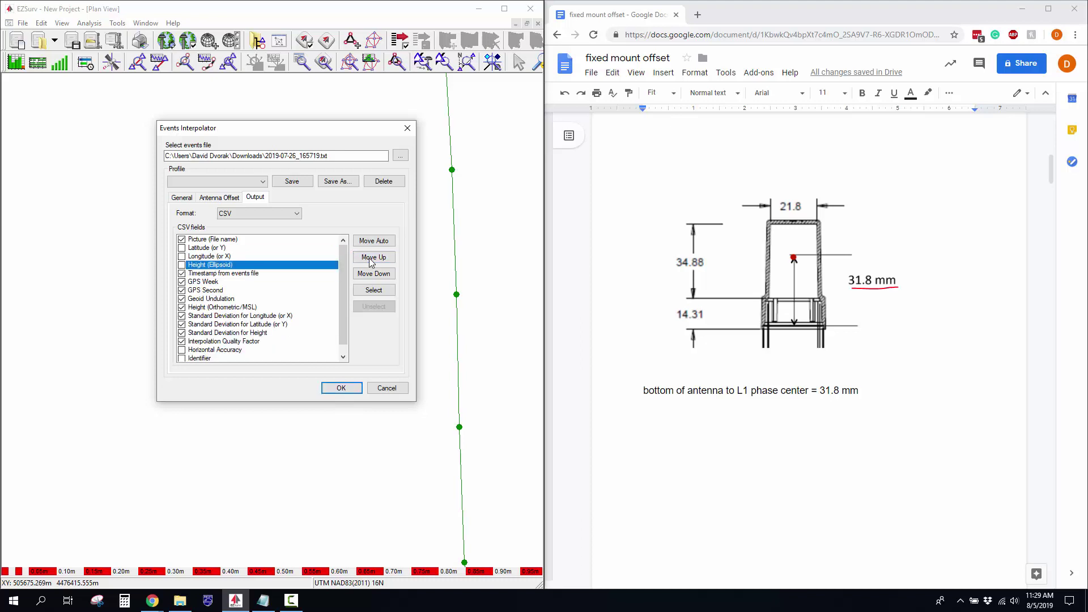
- Move Standard Deviation for Latitude (or Y) to the fifth position in the CSV field order, directly after Height (Ellipsoid)
left_click(207, 325)
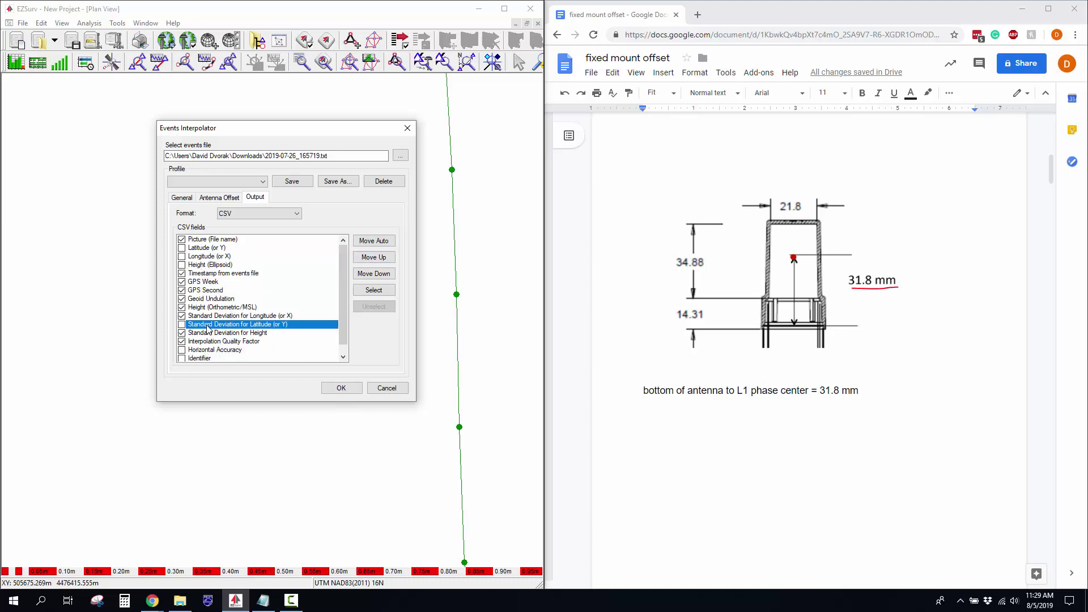
left_click(377, 260)
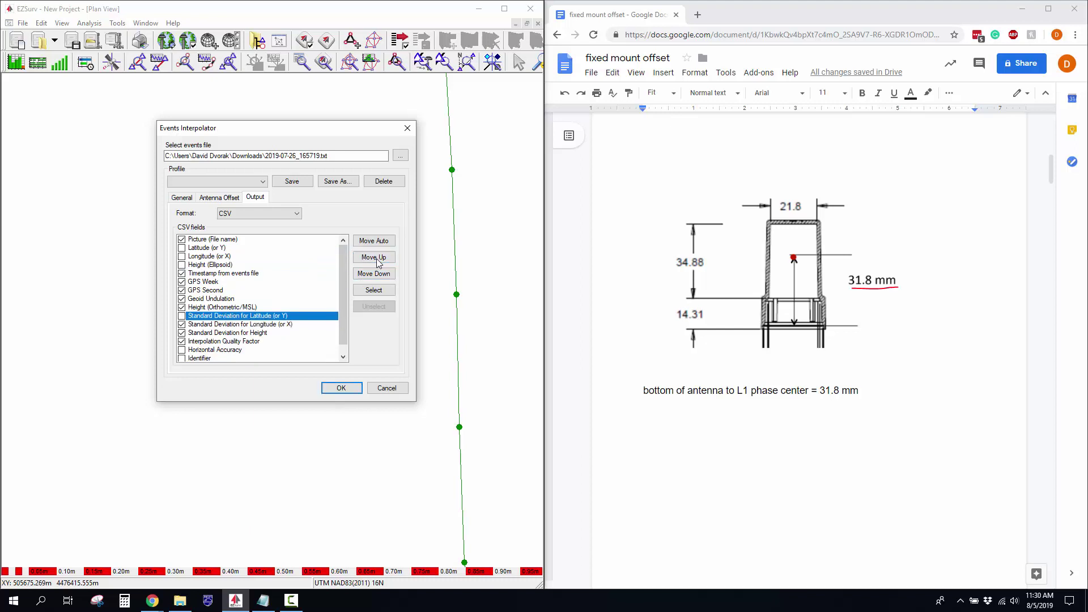
left_click(377, 259)
left_click(377, 260)
left_click(377, 259)
left_click(377, 259)
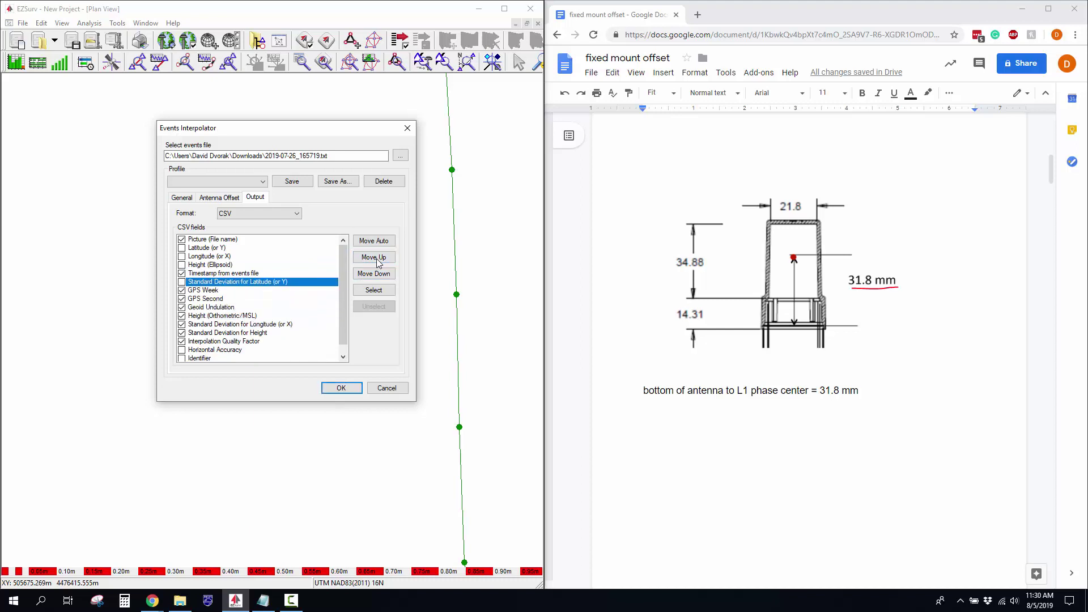
left_click(377, 259)
- Move Standard Deviation for Longitude (or X) to the sixth position in the CSV field order, directly after the latitude standard deviation
left_click(195, 324)
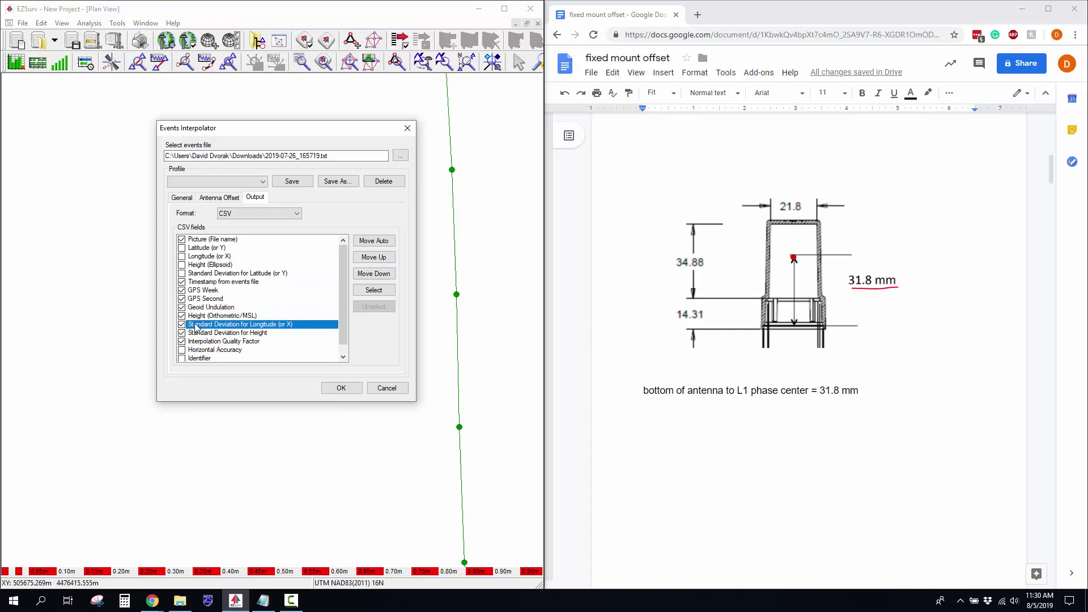
left_click(374, 258)
left_click(374, 258)
left_click(374, 258)
left_click(374, 258)
left_click(374, 258)
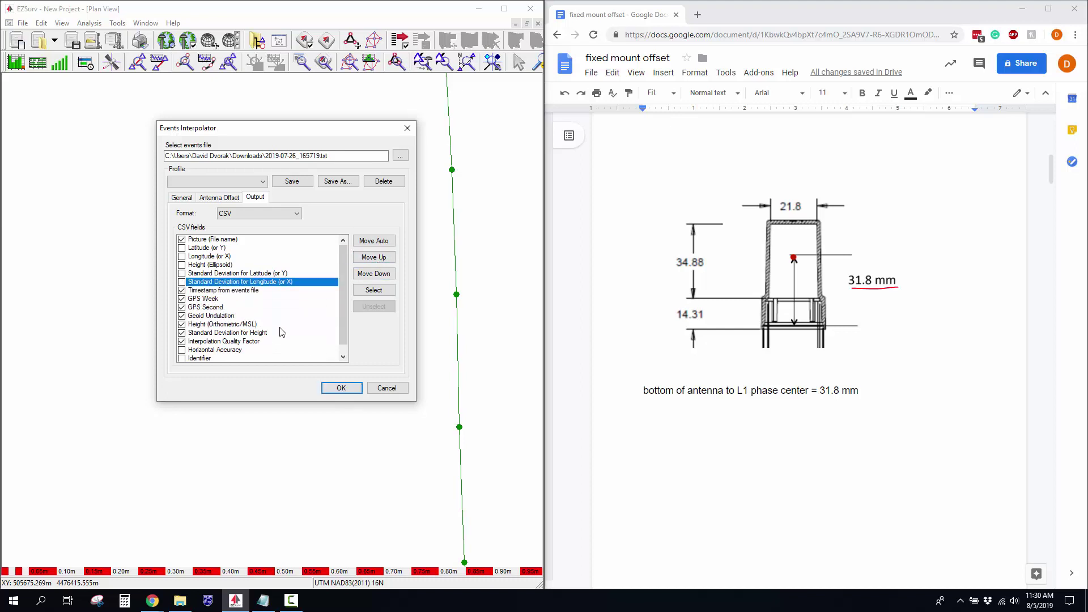
- Move Standard Deviation for Height to the seventh position in the CSV field order, directly after the longitude standard deviation
left_click(233, 333)
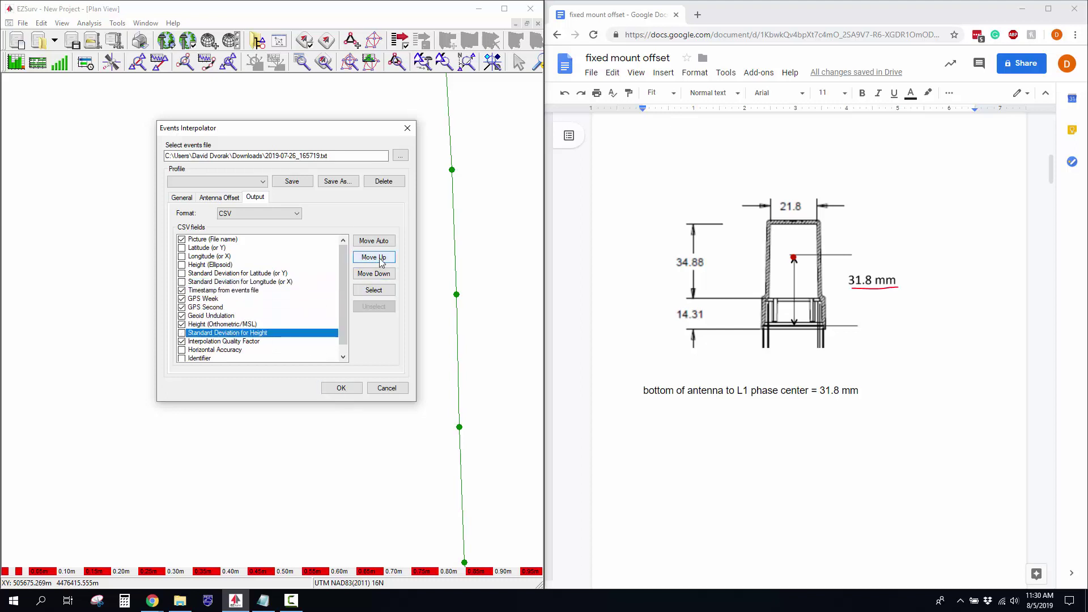
left_click(377, 260)
left_click(376, 260)
left_click(378, 261)
left_click(379, 261)
left_click(379, 261)
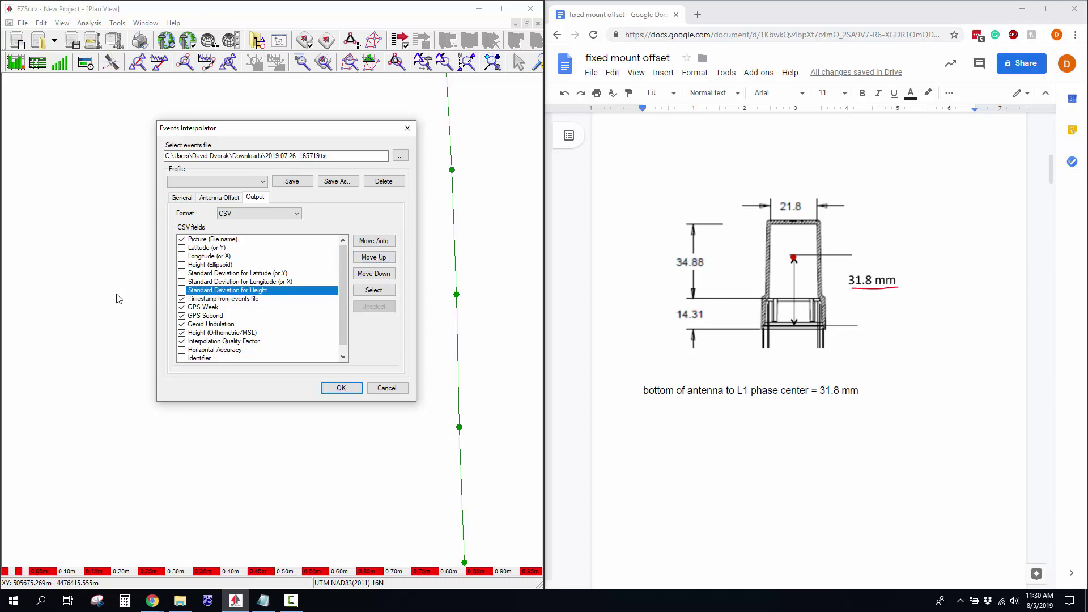
- Exclude Timestamp from events file, GPS Week, GPS Second, Geoid Undulation, Height (Orthometric/MSL) and Interpolation Quality Factor from the CSV output
left_click(182, 299)
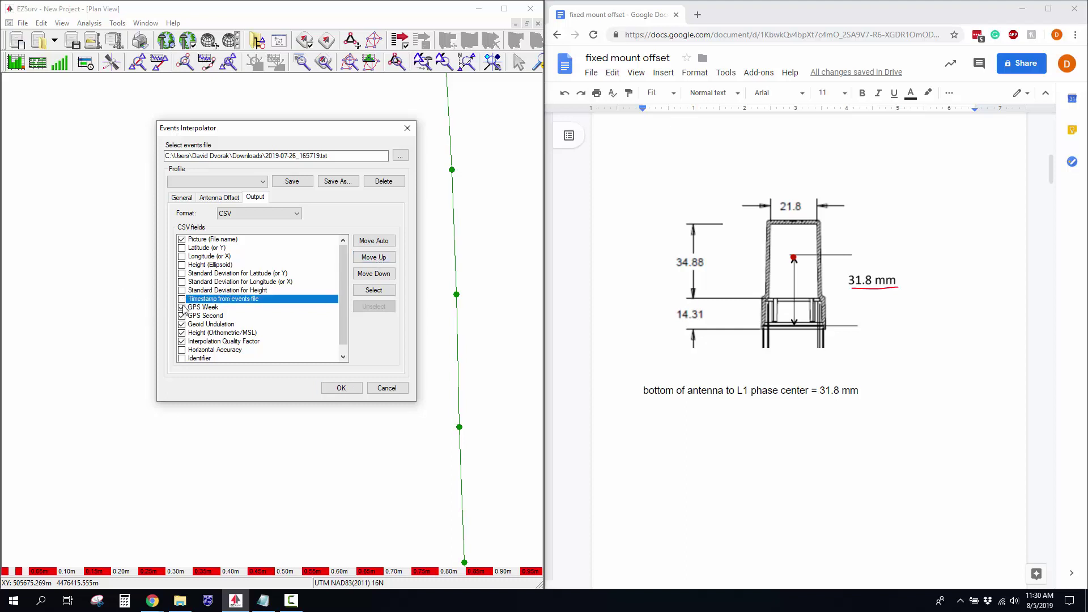
left_click(182, 307)
left_click(182, 315)
left_click(182, 325)
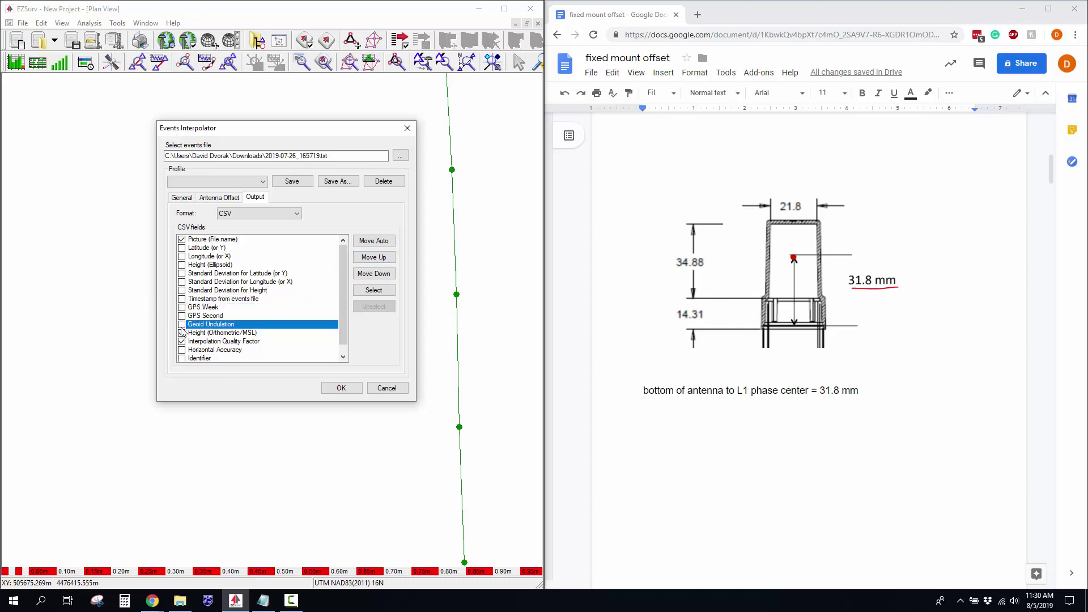
left_click(182, 333)
left_click(182, 341)
scroll(189, 317, "down", 2)
scroll(190, 306, "up", 2)
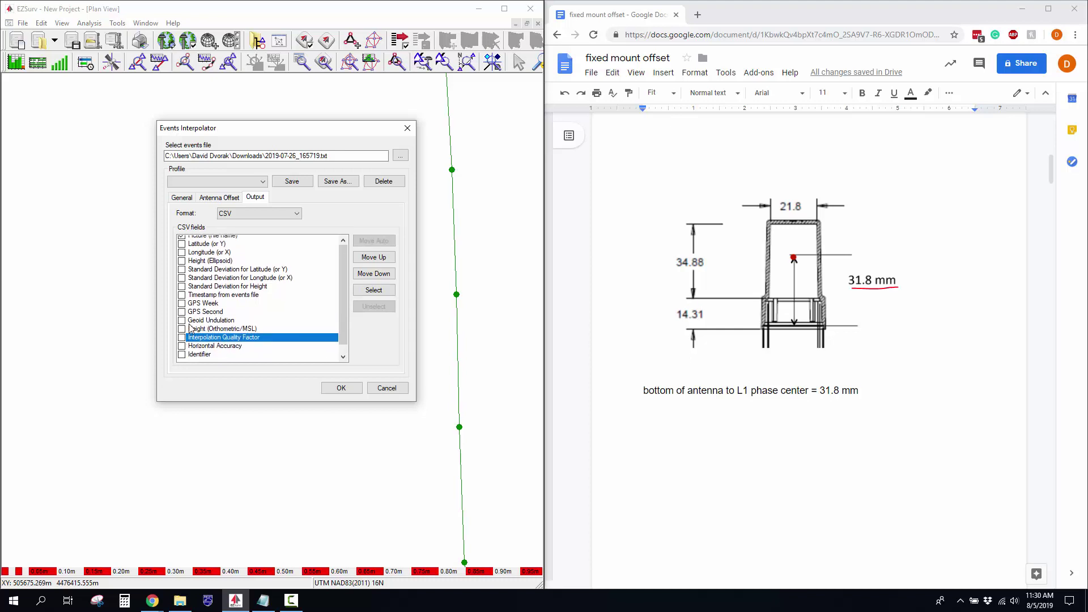
- Include Latitude, Longitude, Height (Ellipsoid) and the standard deviations for latitude, longitude and height in the CSV output
left_click(181, 248)
left_click(182, 256)
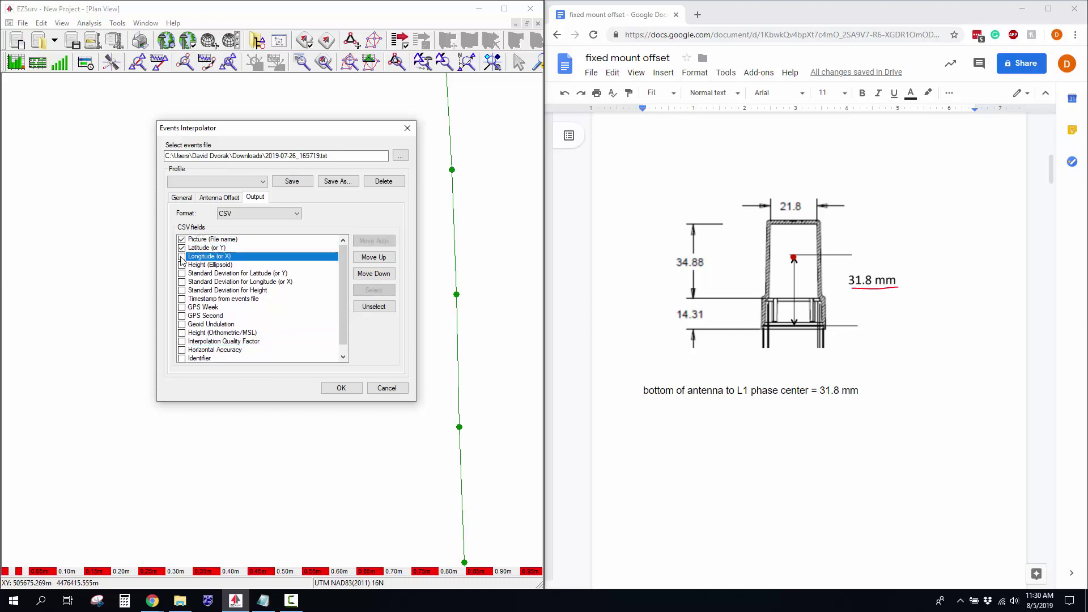
left_click(182, 265)
left_click(182, 273)
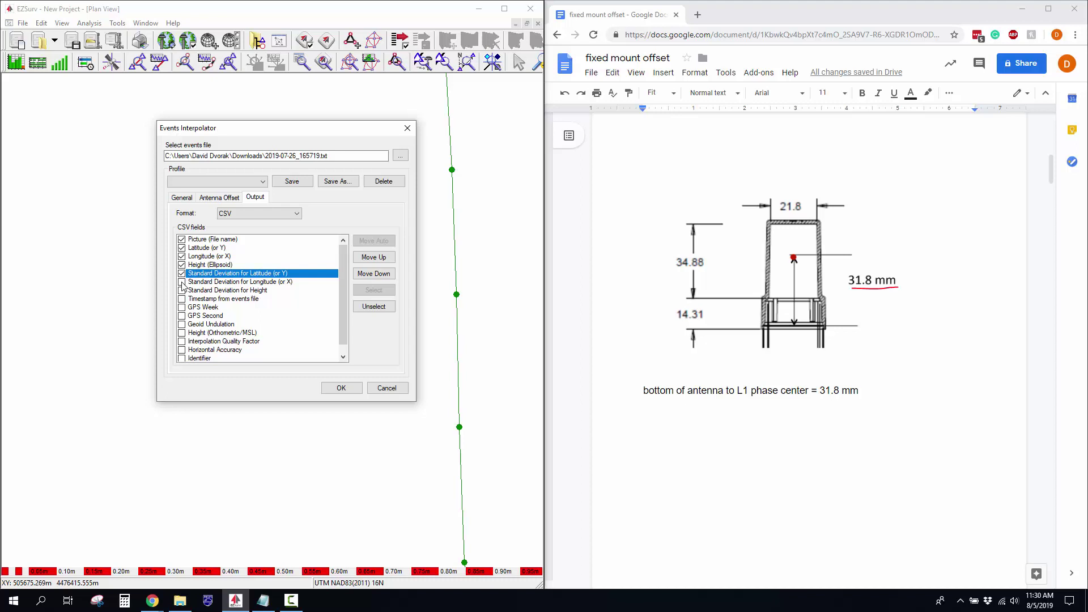
left_click(182, 281)
left_click(182, 290)
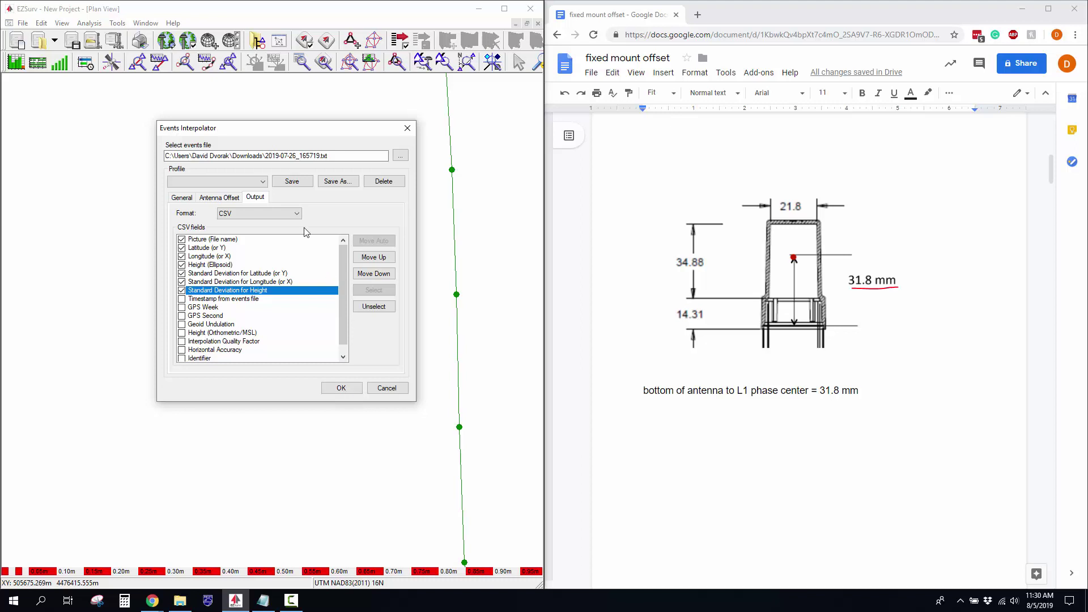
- Save the interpolator settings as a new profile named GeoSnapPPK_a6000fixedmount21mm
left_click(297, 184)
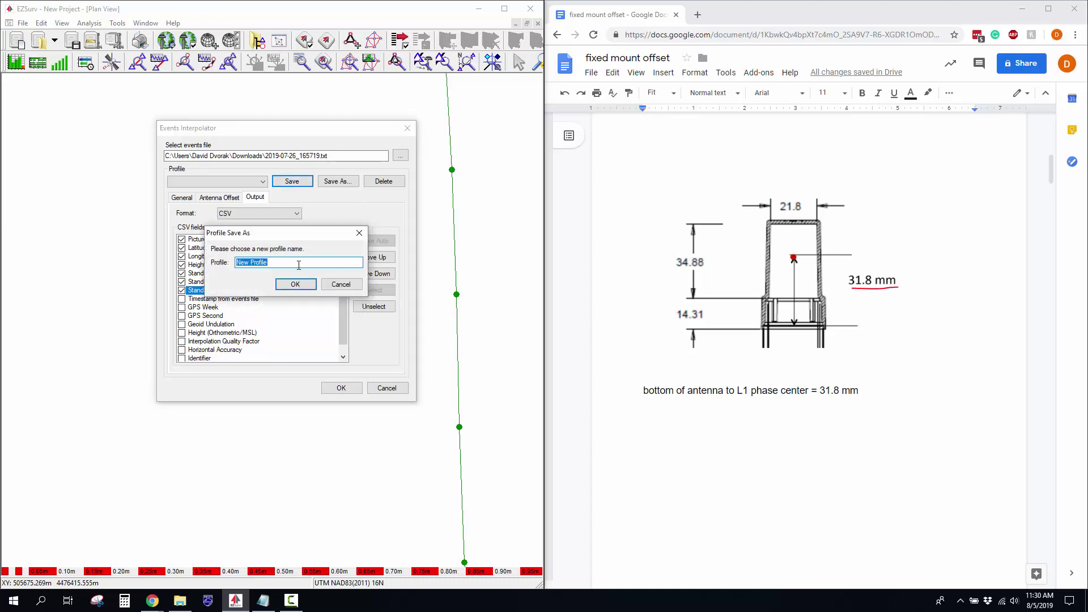
type("GeoSnapPPK_a6000fixedmount21mm")
left_click(304, 285)
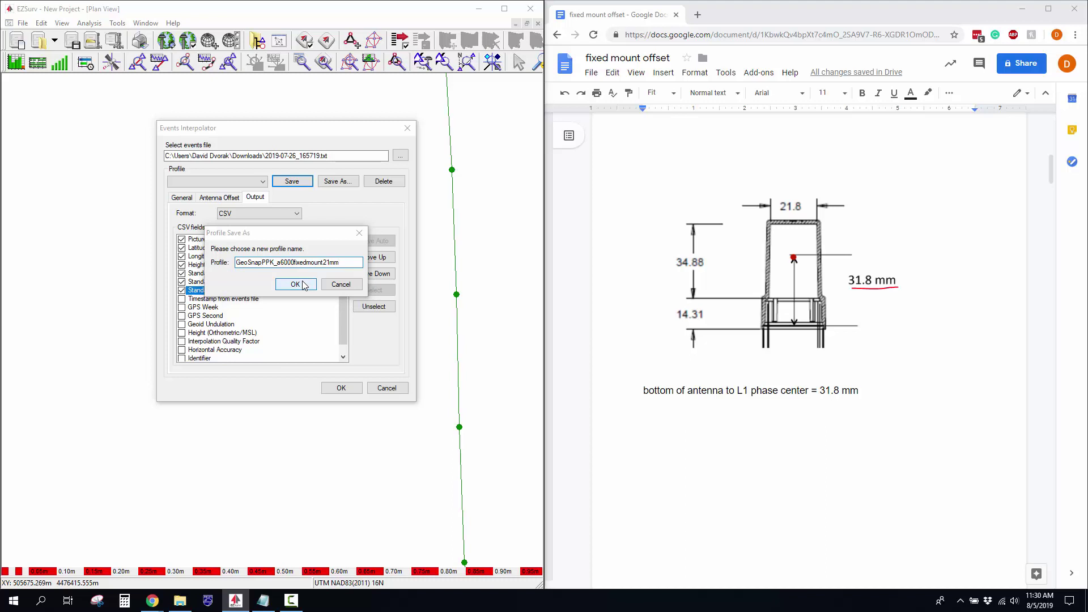
- Run the events interpolation using the Sony_A6000 folder in Downloads as the picture folder
left_click(353, 390)
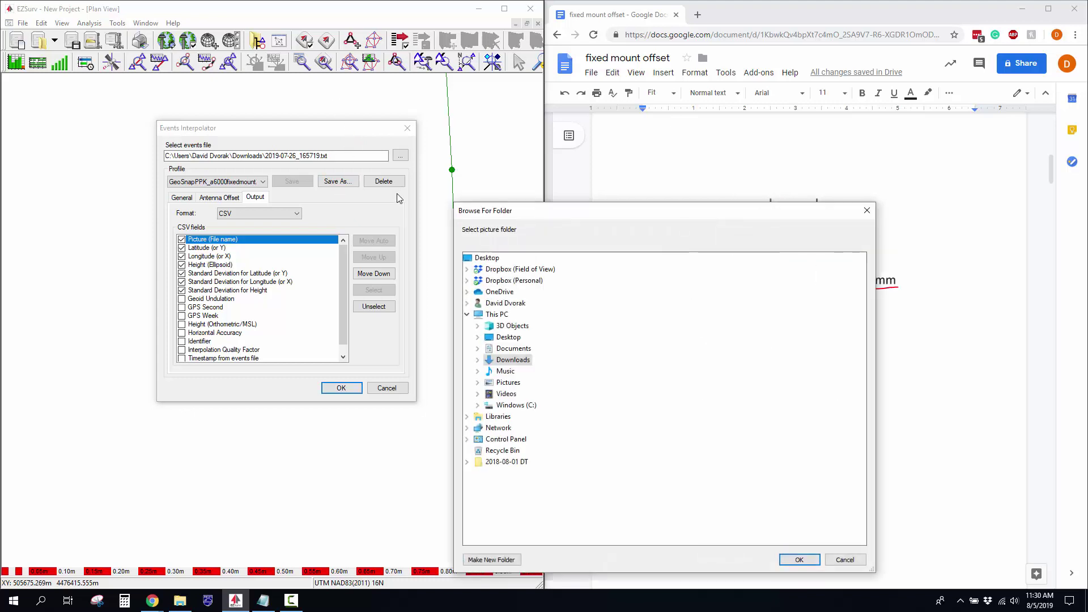
left_click(478, 360)
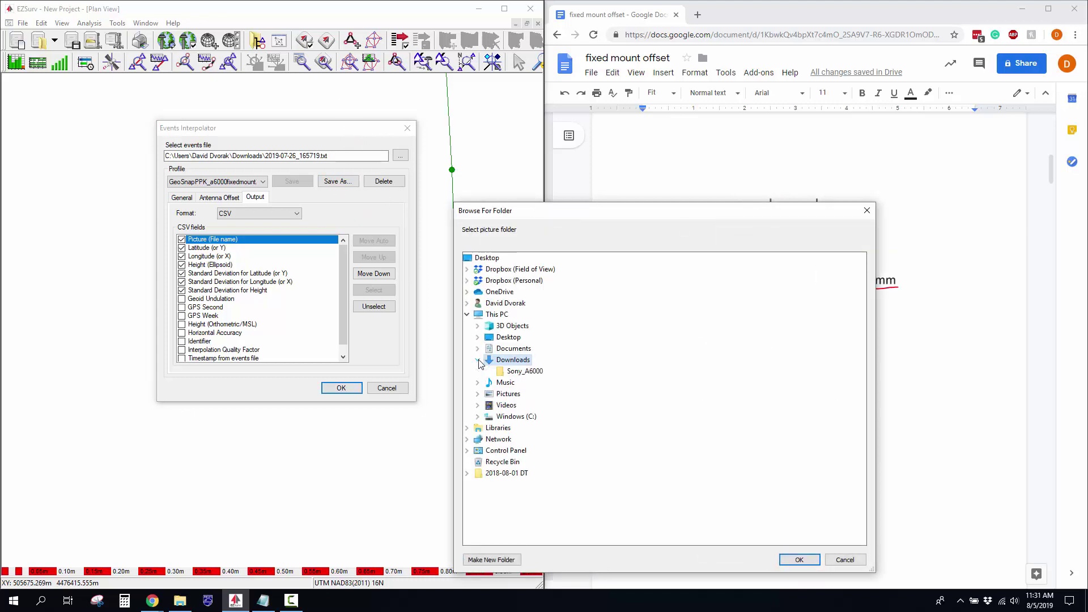
left_click(522, 371)
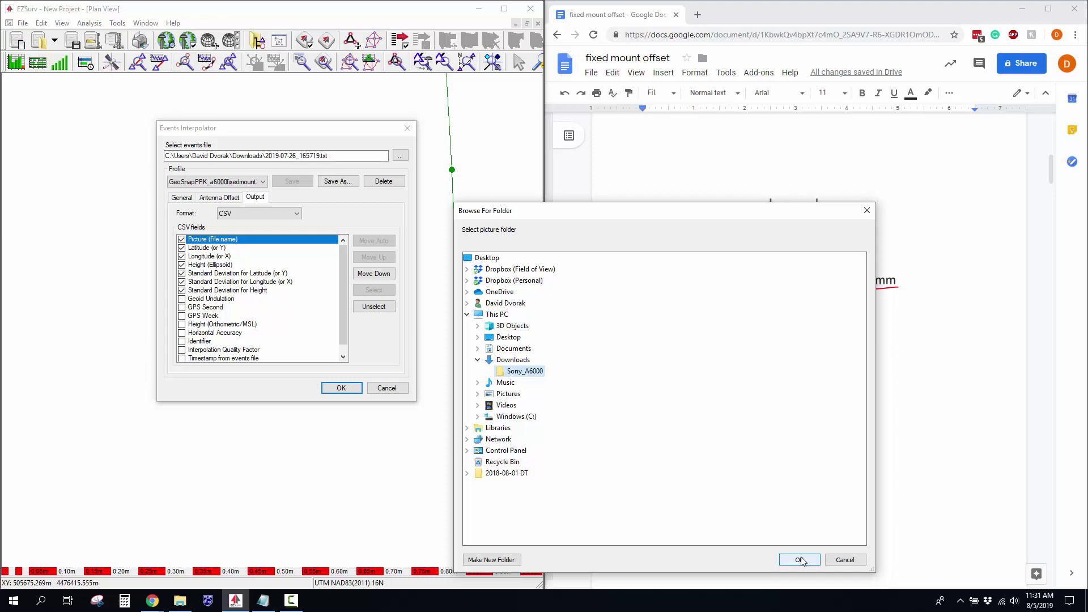
left_click(800, 559)
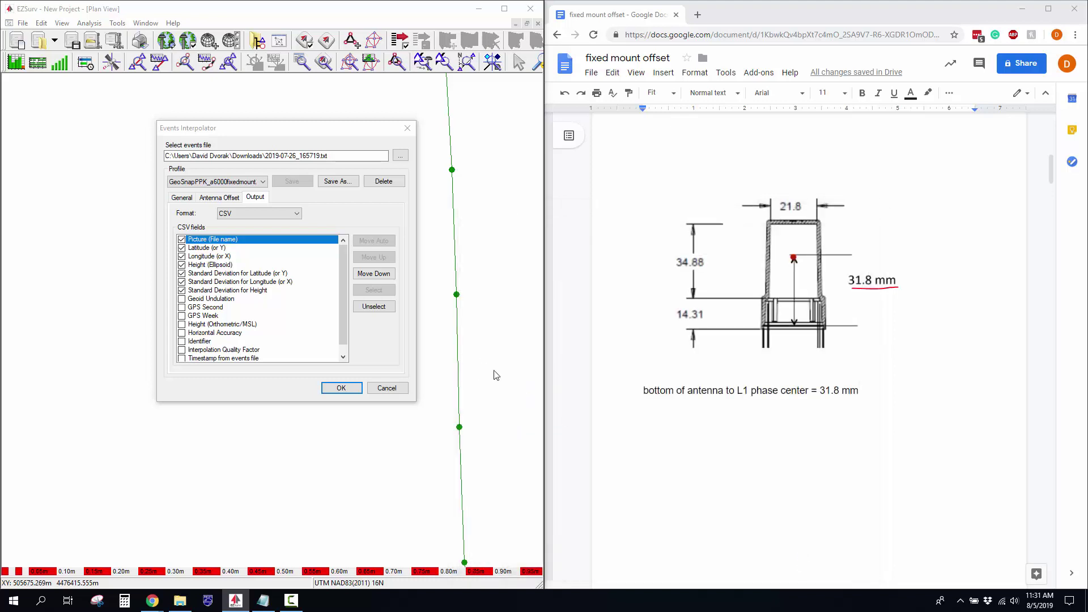
left_click(341, 388)
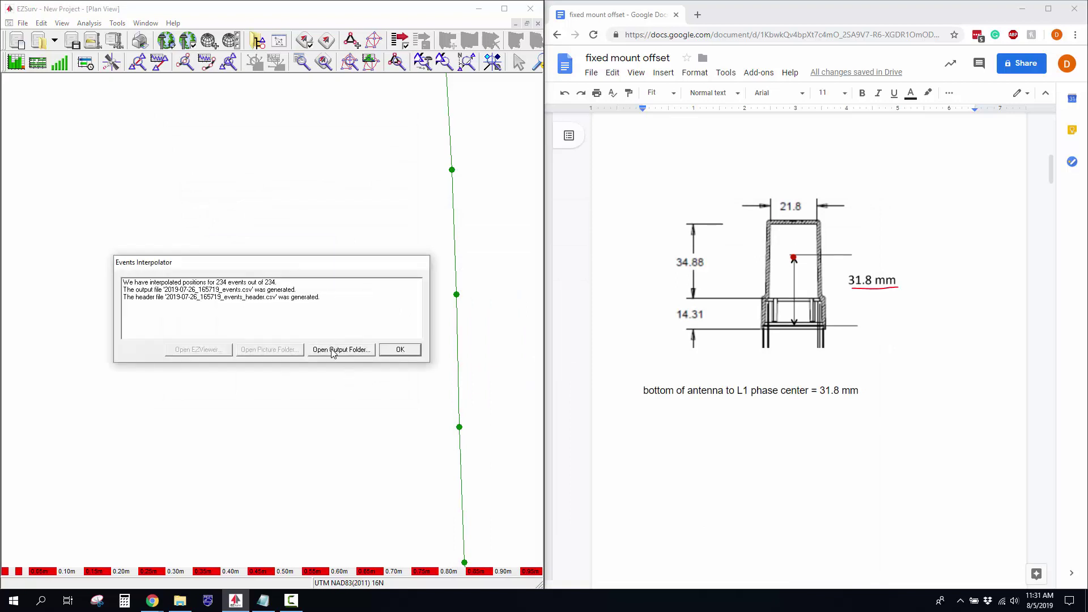
- Open the interpolation output folder, review the 2019-07-26_165719_events_header file in Excel and close it
left_click(333, 350)
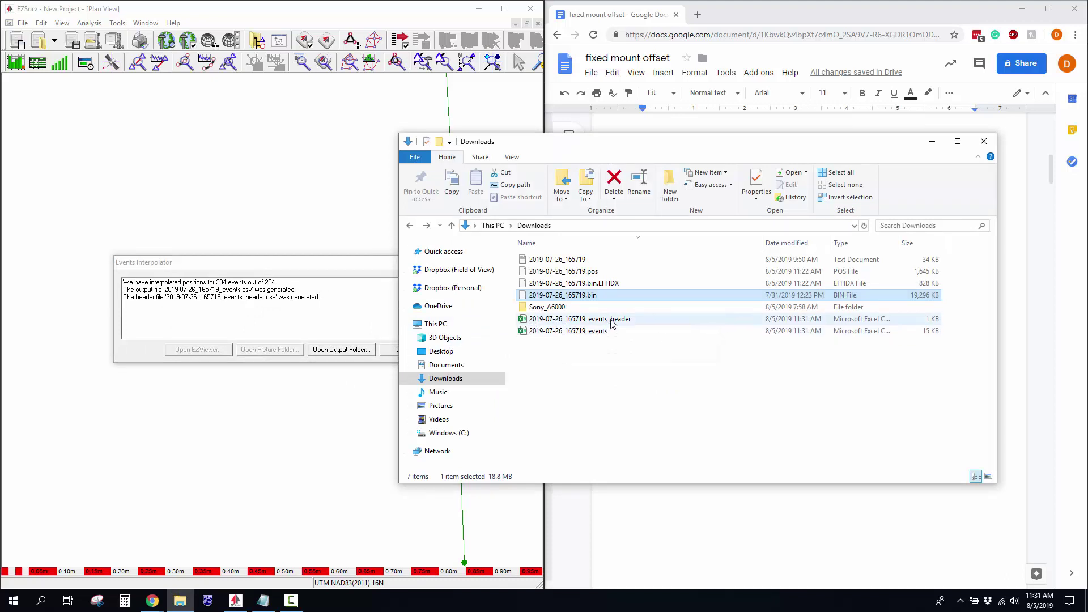
double_click(567, 320)
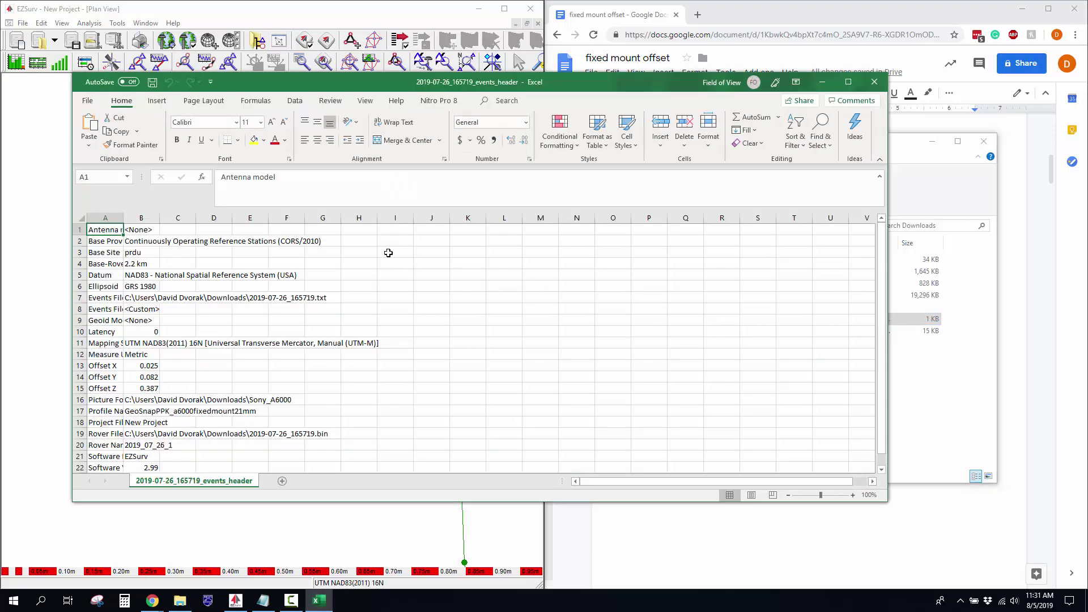
scroll(383, 267, "down", 1)
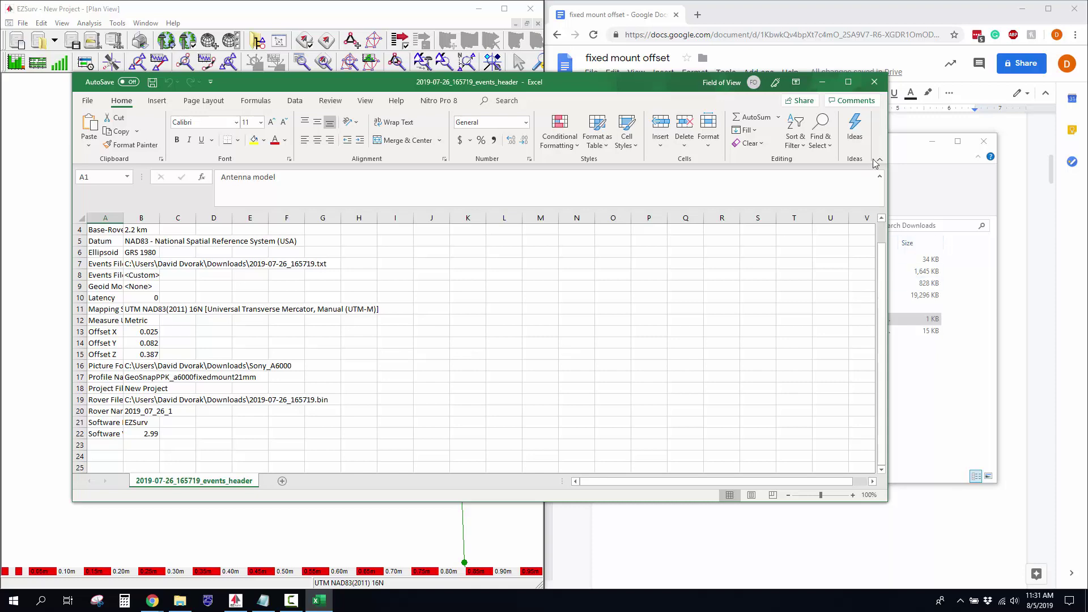
left_click(875, 81)
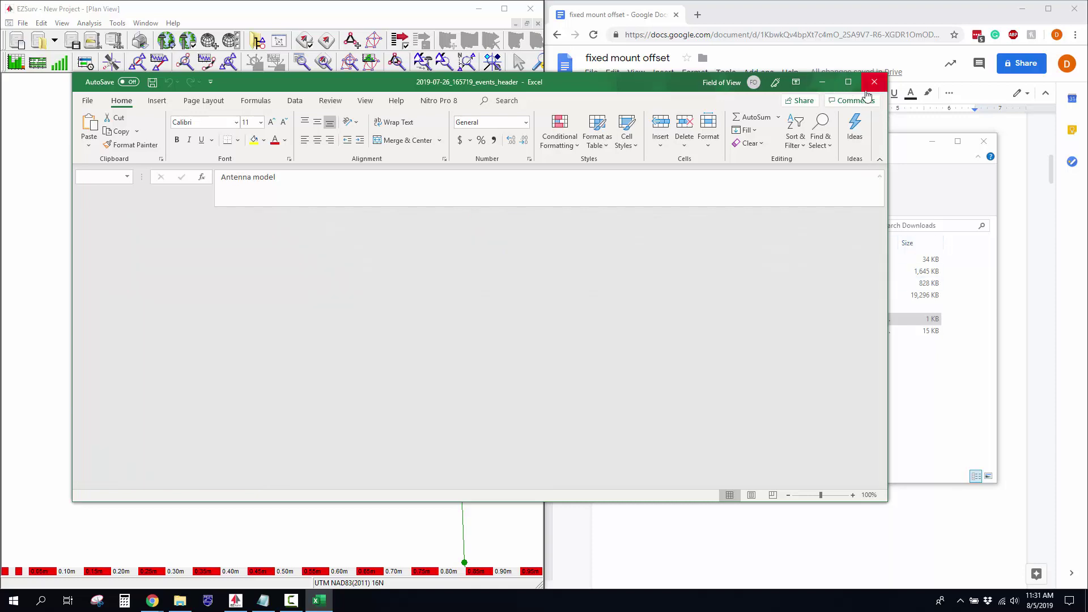
- Open the 2019-07-26_165719_events file in Excel and fit the widths of columns A through G to their contents
double_click(557, 332)
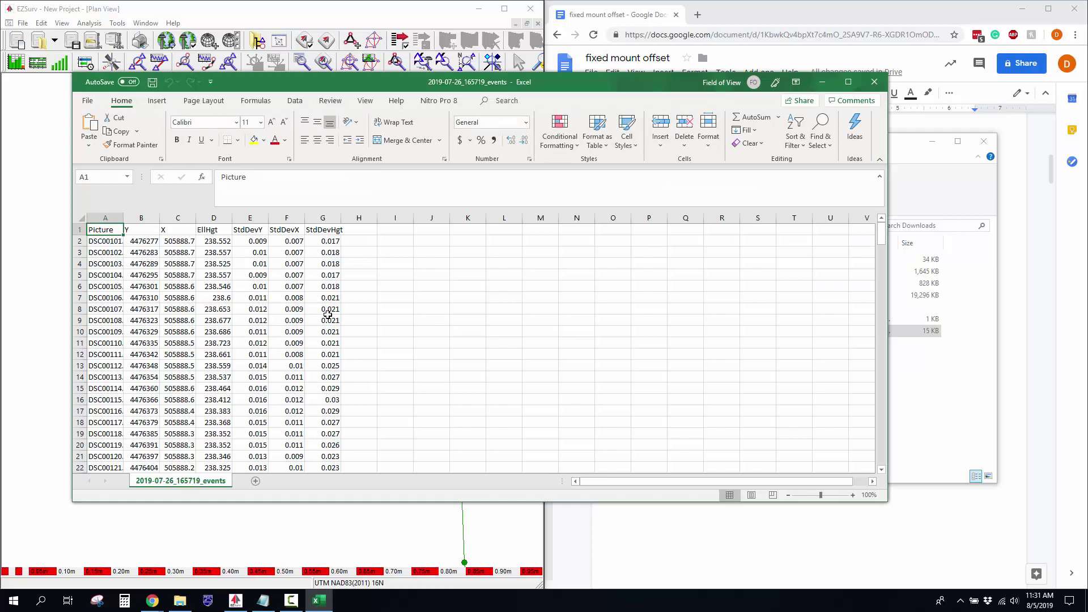
double_click(123, 218)
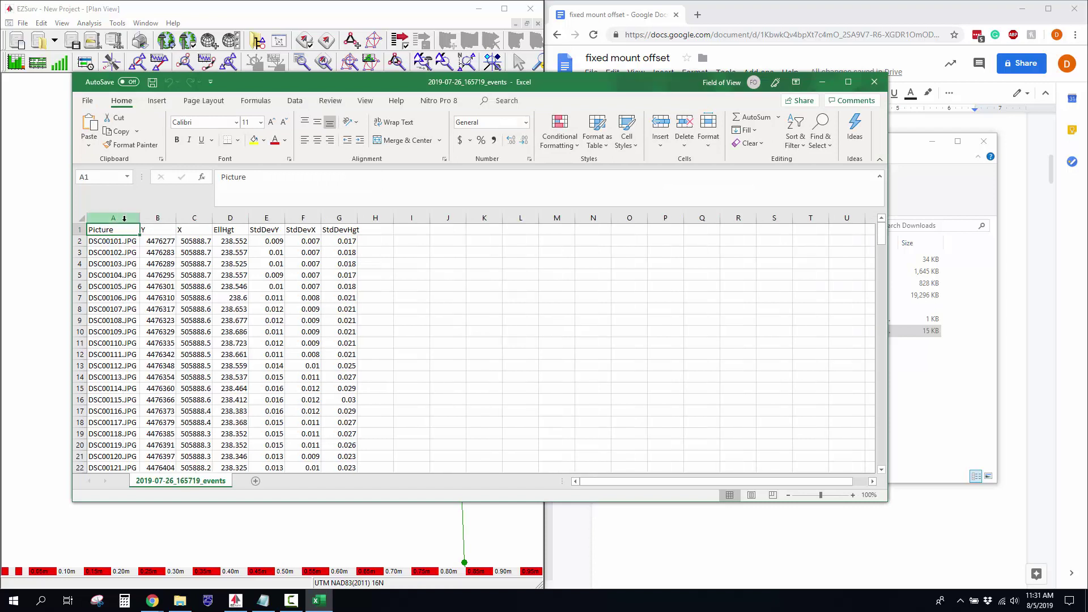
double_click(176, 218)
double_click(223, 218)
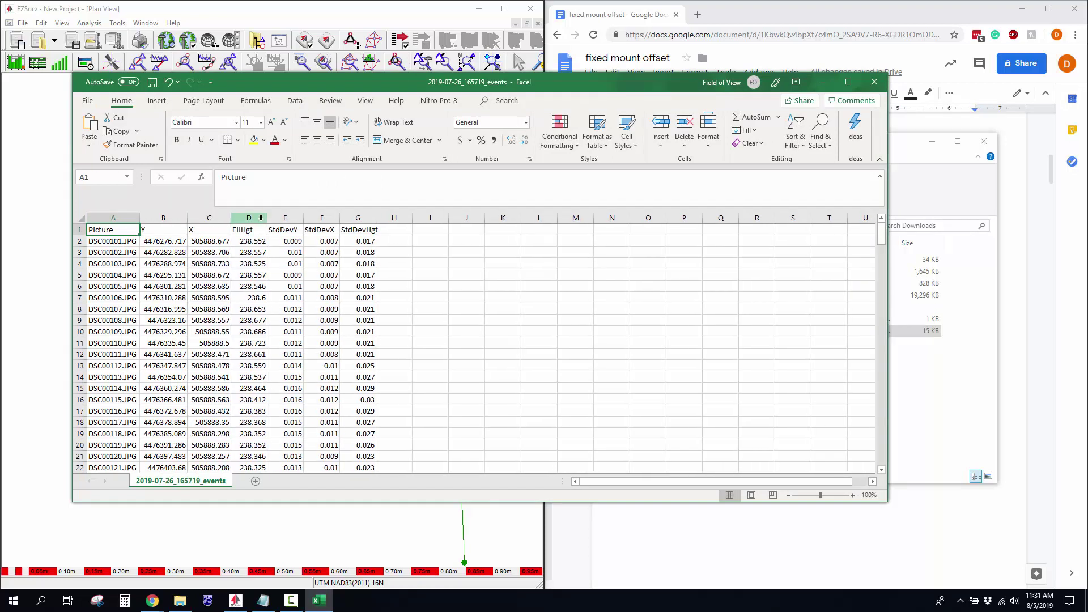
double_click(268, 218)
double_click(299, 218)
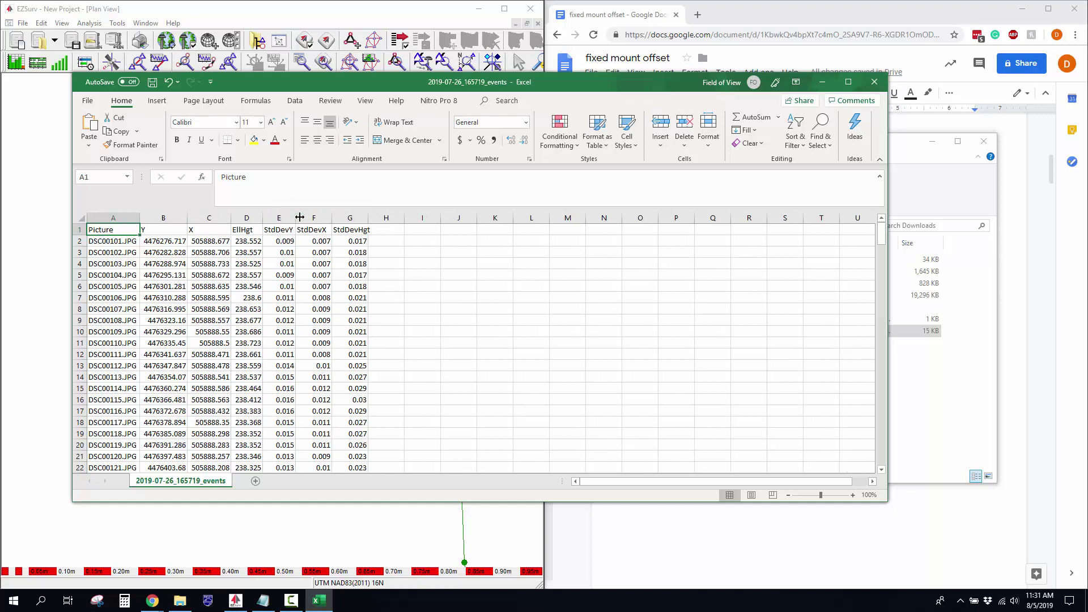
double_click(332, 218)
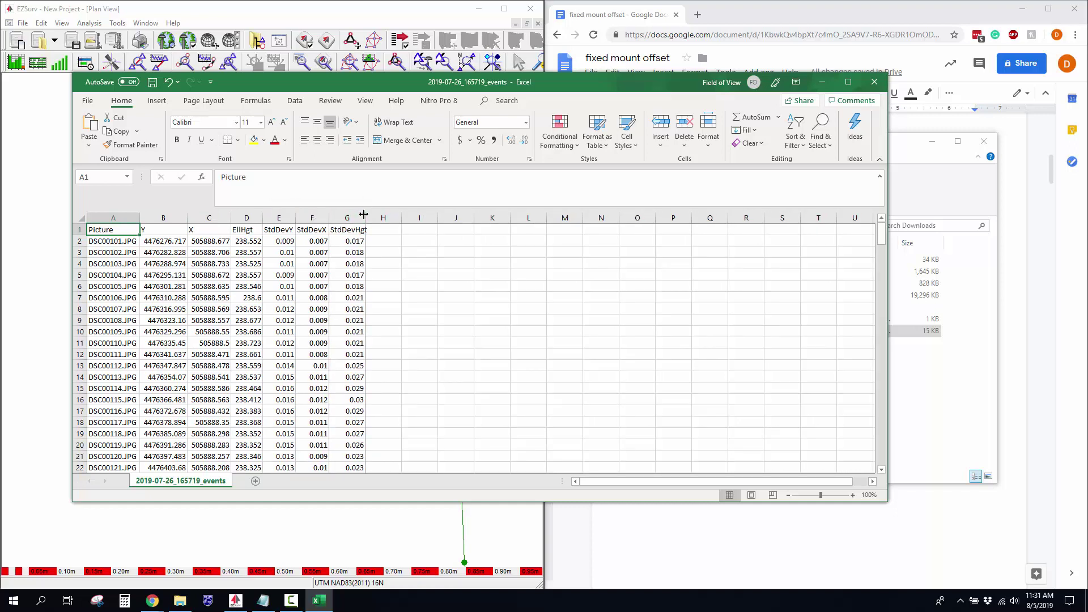
double_click(365, 216)
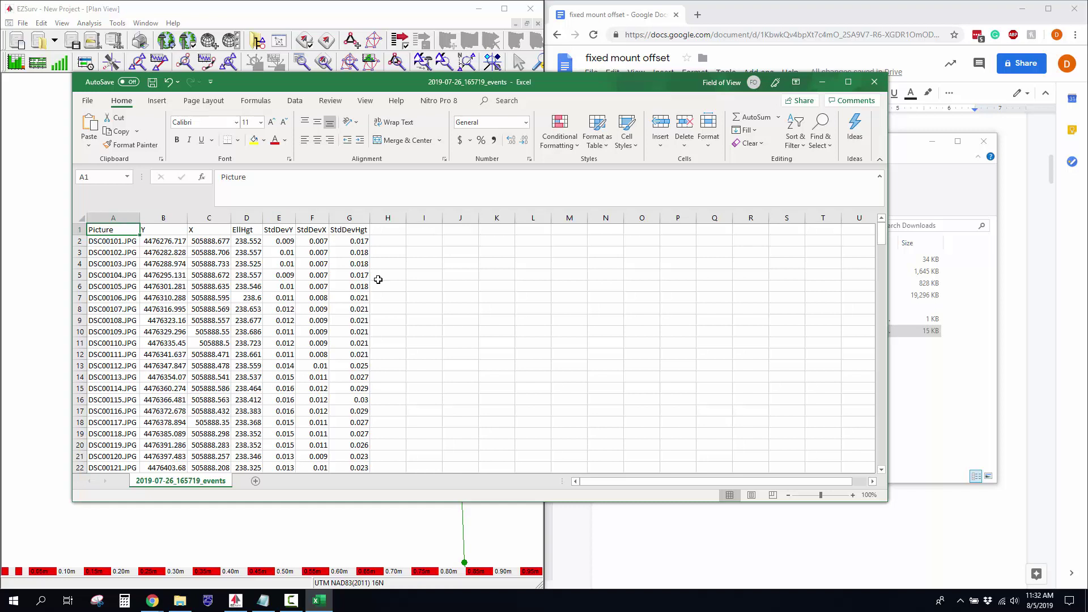
- Insert three empty columns between the EllHgt and StdDevY columns
right_click(280, 218)
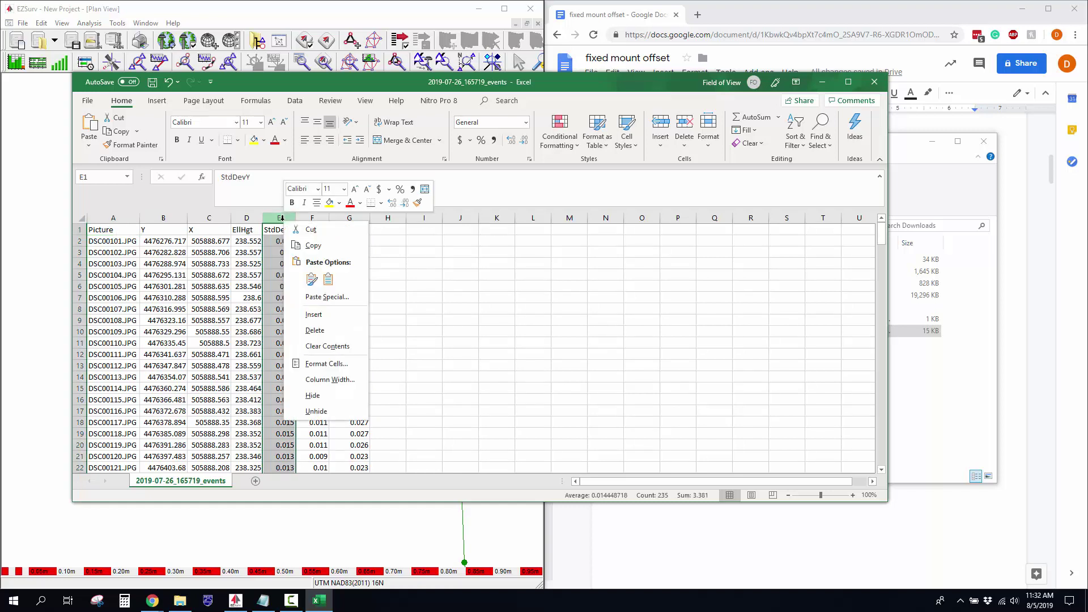
left_click(314, 315)
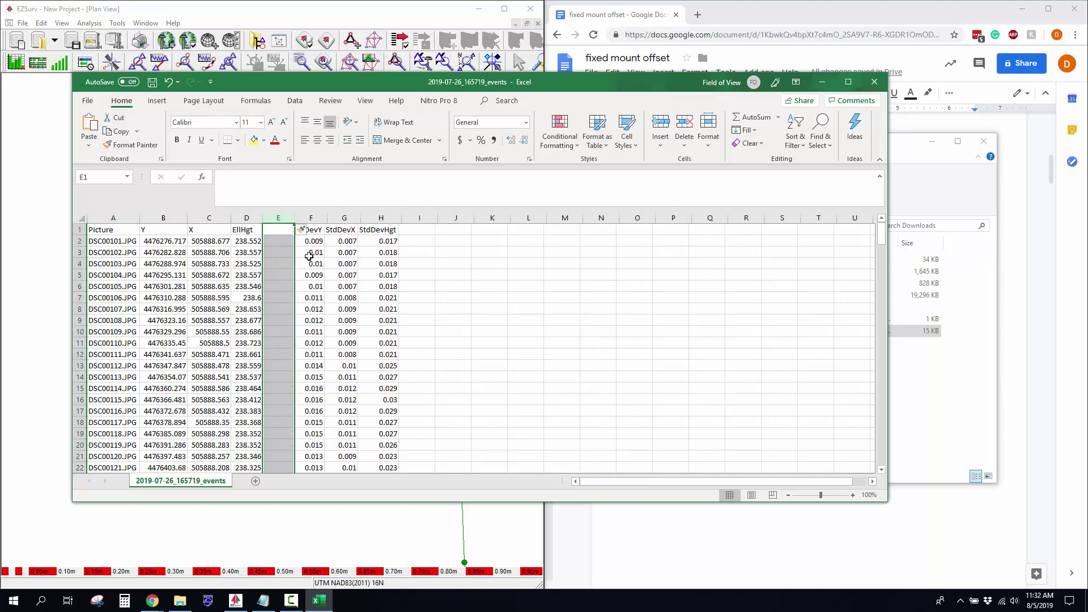
left_click(315, 218)
right_click(315, 218)
left_click(347, 315)
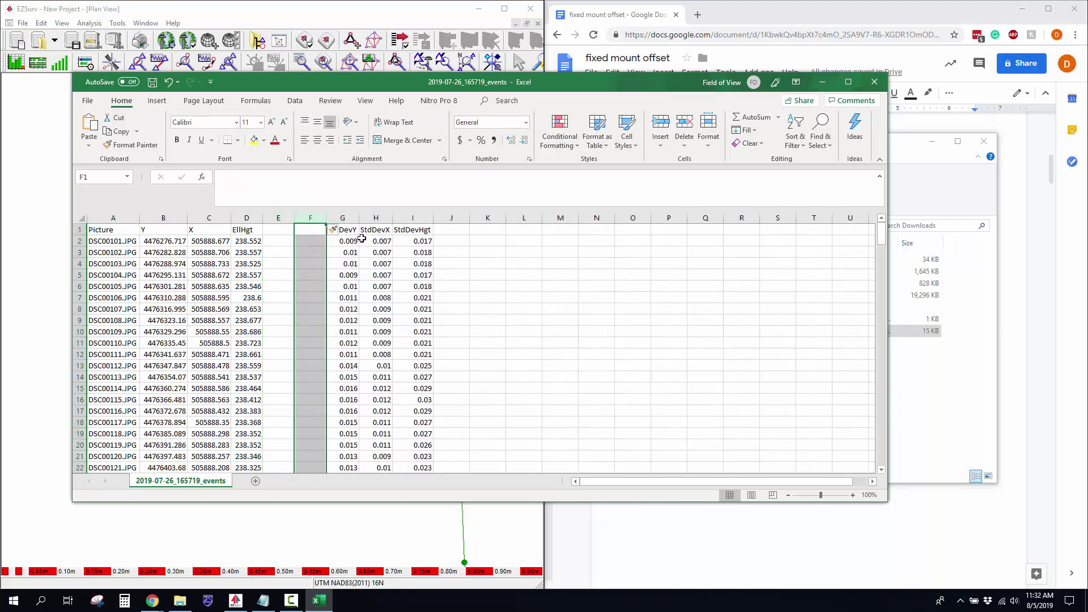
right_click(343, 219)
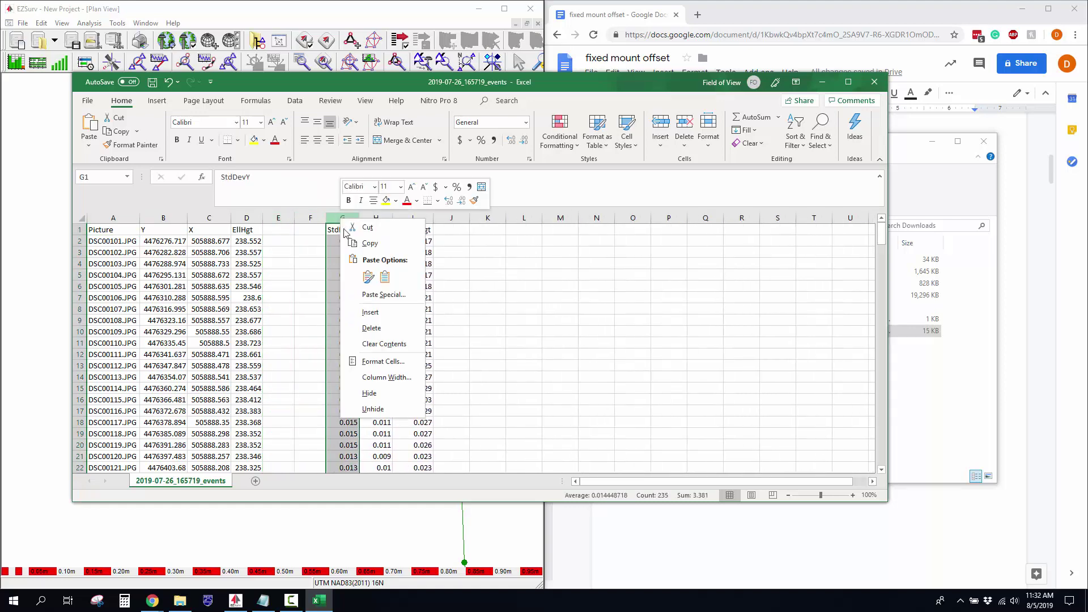
left_click(370, 312)
- Enter the headers O, P and K in cells E1, F1 and G1 of the empty columns
left_click_drag(283, 230, 282, 252)
left_click(283, 230)
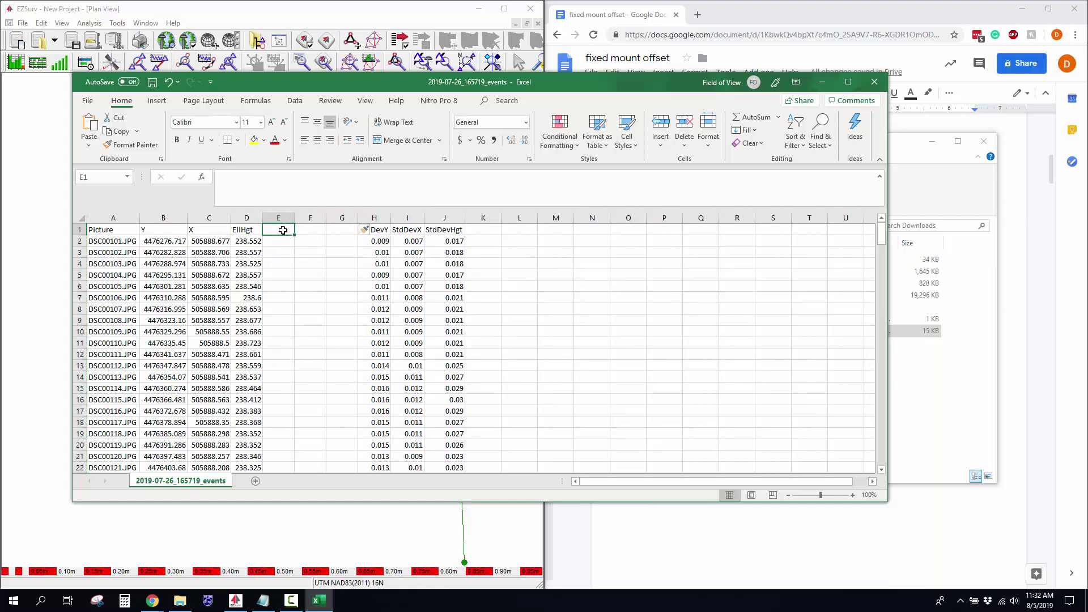
type("O")
left_click(304, 231)
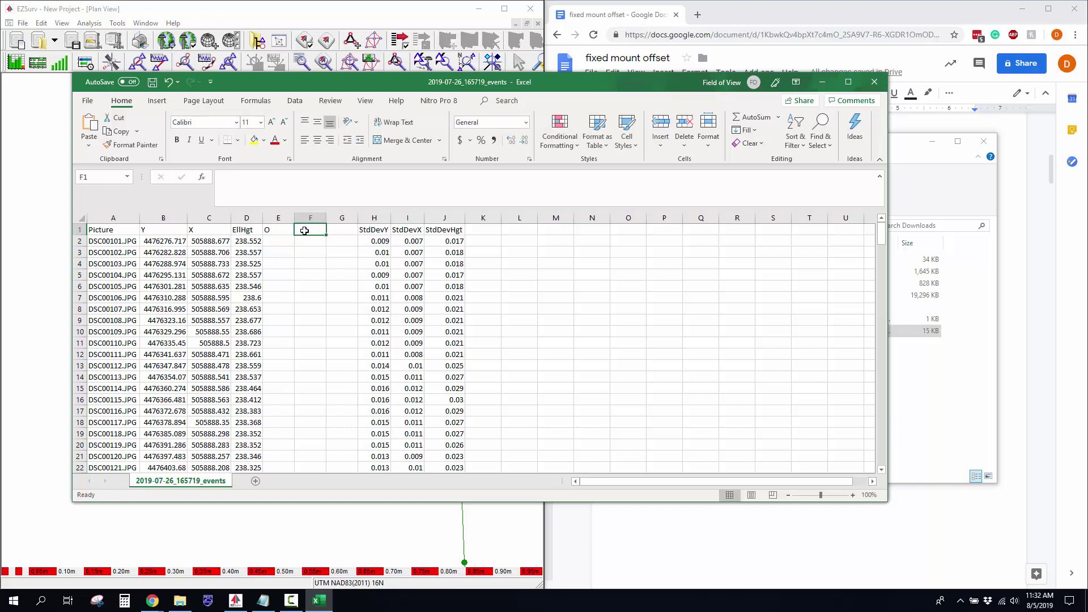
type("P")
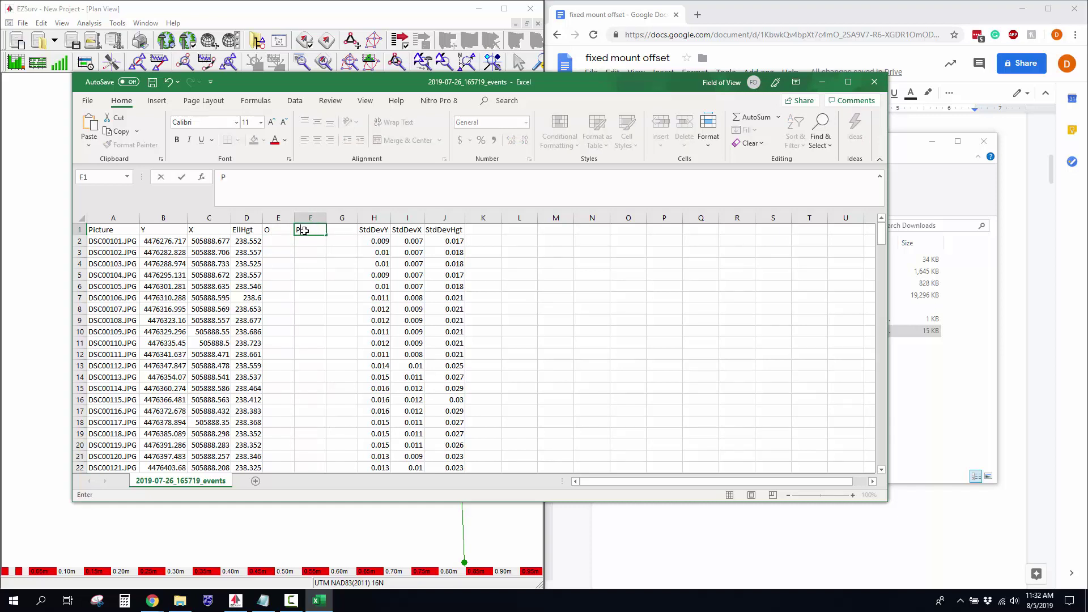
left_click(347, 232)
type("K")
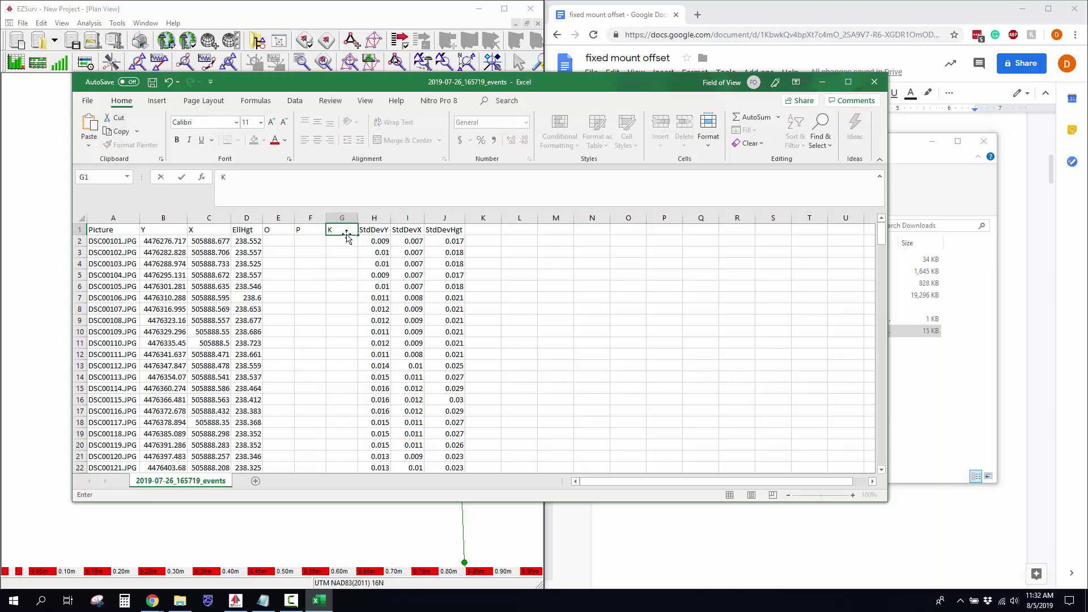
- Enter 0 in cells E2, F2 and G2 under the O, P and K headers
left_click(288, 241)
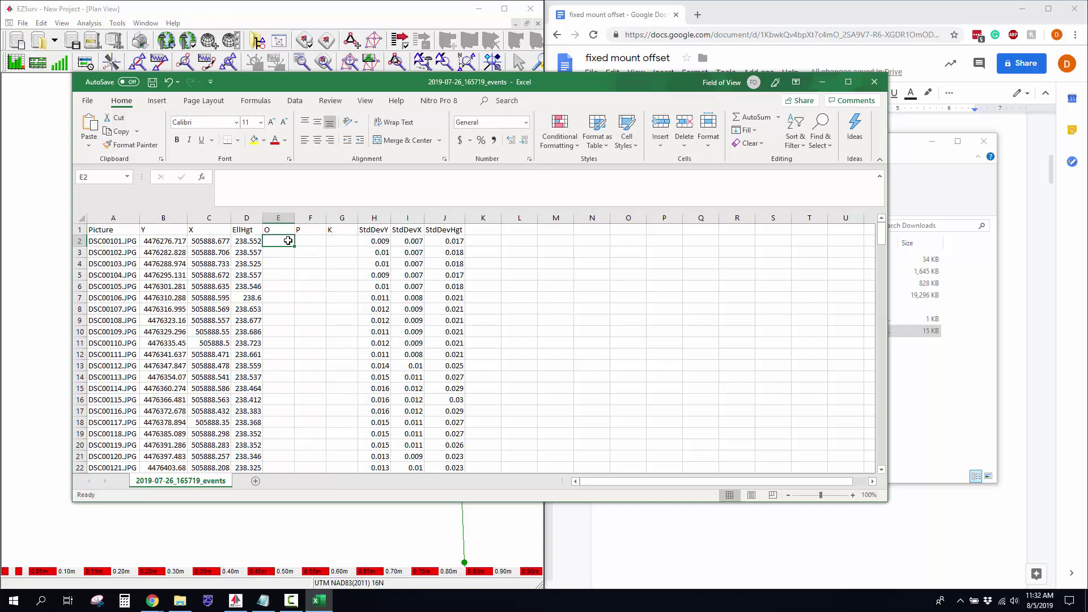
type("0")
left_click(311, 241)
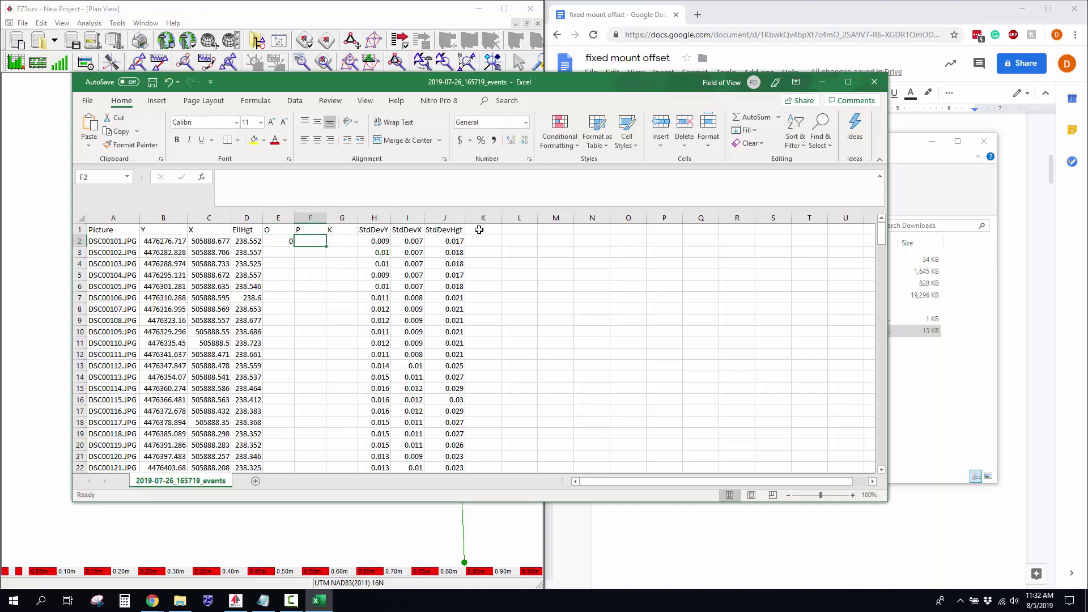
type("0")
left_click(333, 241)
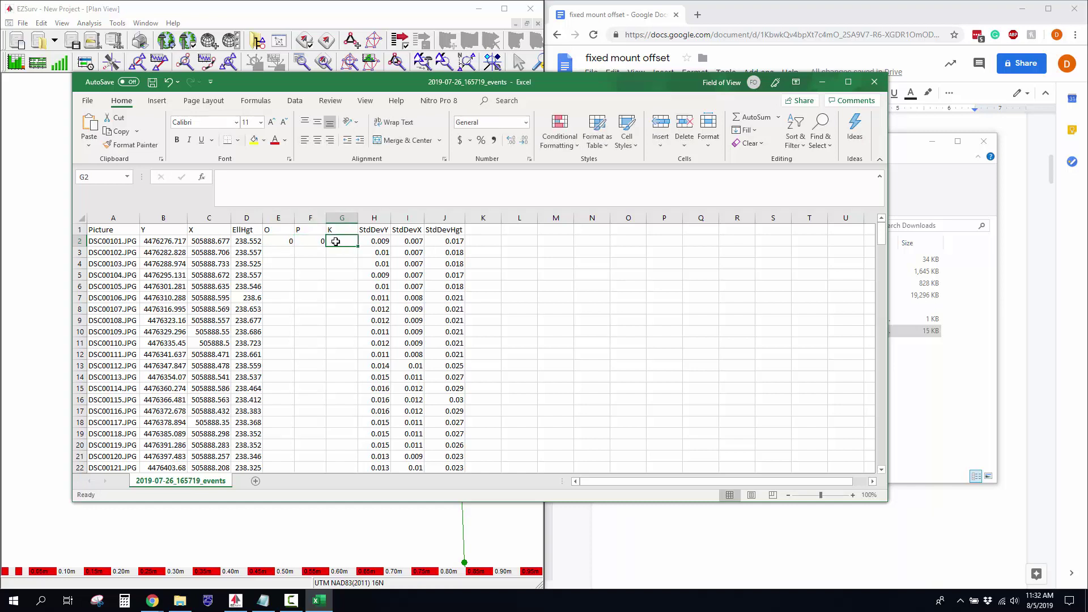
type("0")
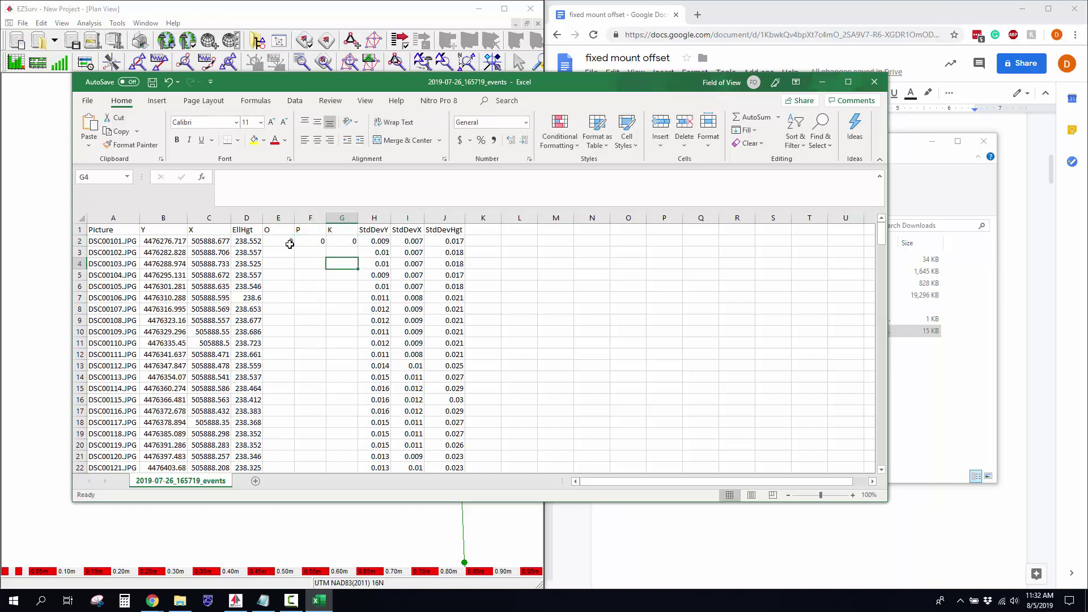
- Fill the zeros from E2:G2 down through all picture rows and save the events file
left_click_drag(286, 240, 361, 239)
left_click(354, 240)
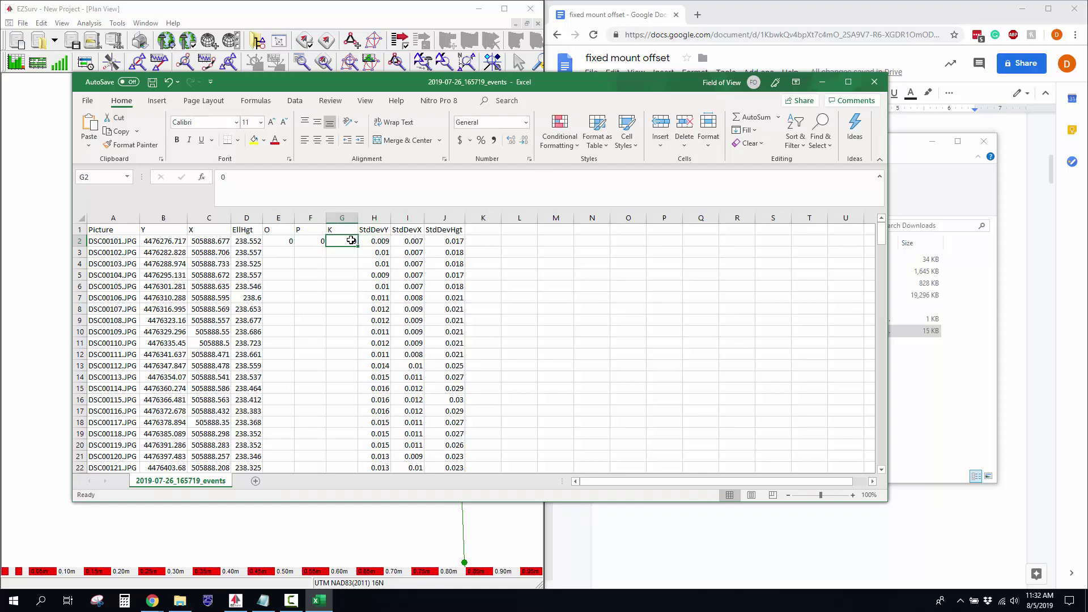
left_click_drag(291, 240, 345, 241)
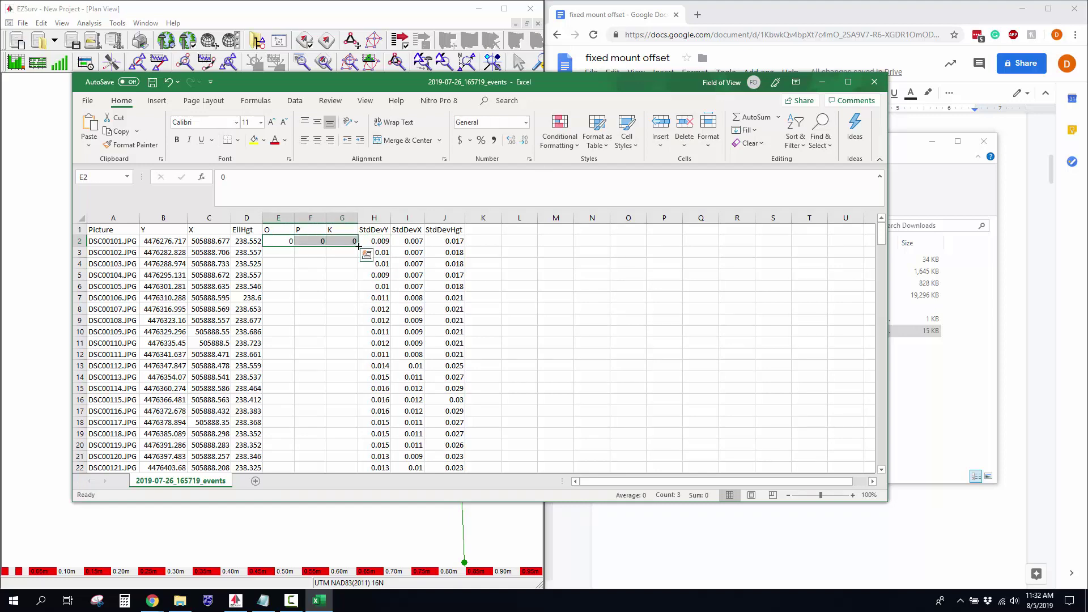
double_click(358, 246)
left_click(509, 281)
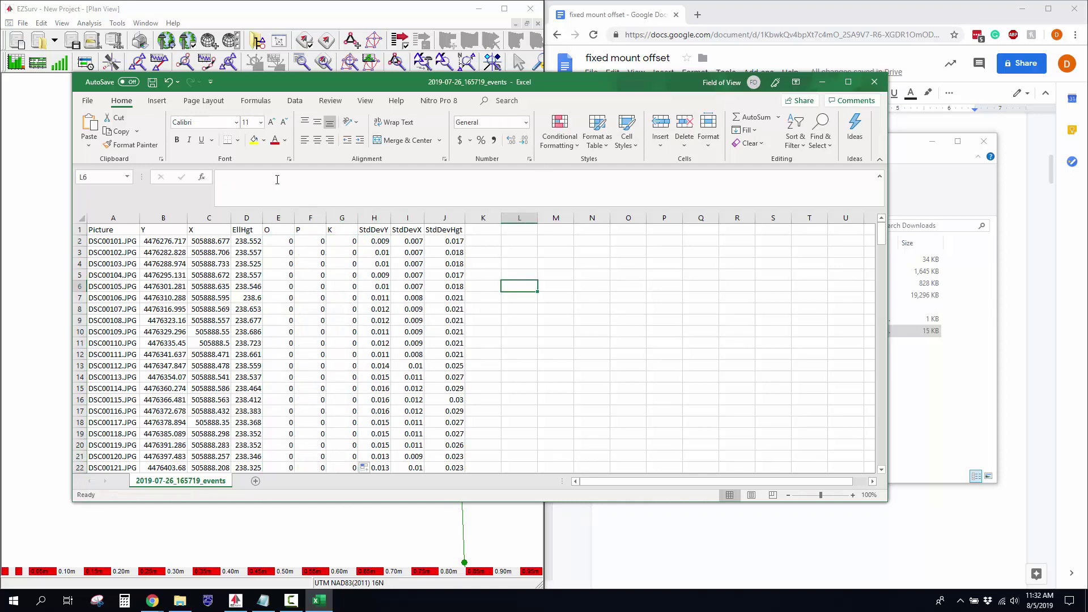
left_click(152, 84)
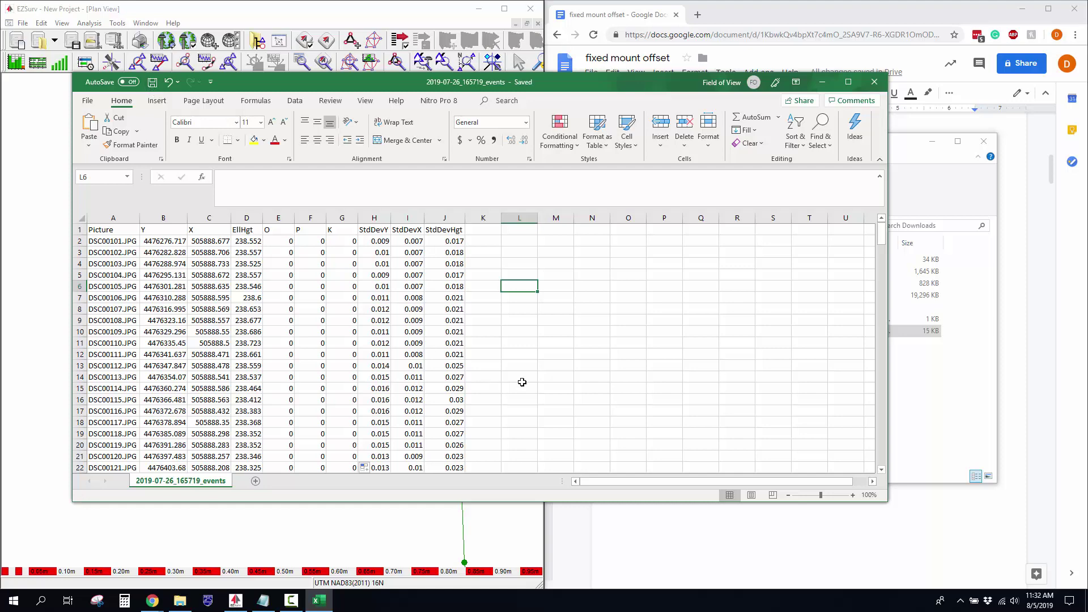